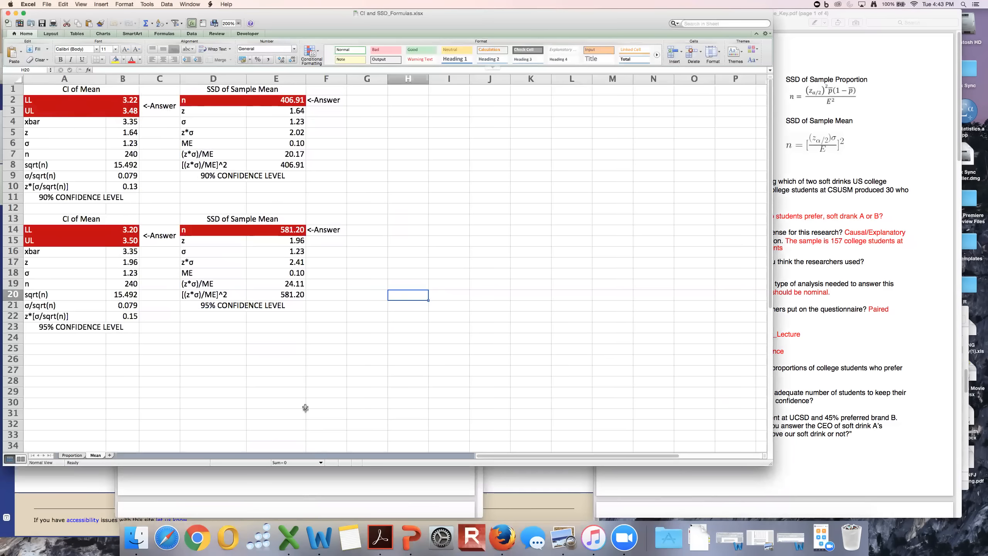
Review the confidence interval definition and its range-of-values purpose in Confidence Intervals.pdf, then minimize that document.
left_click(392, 478)
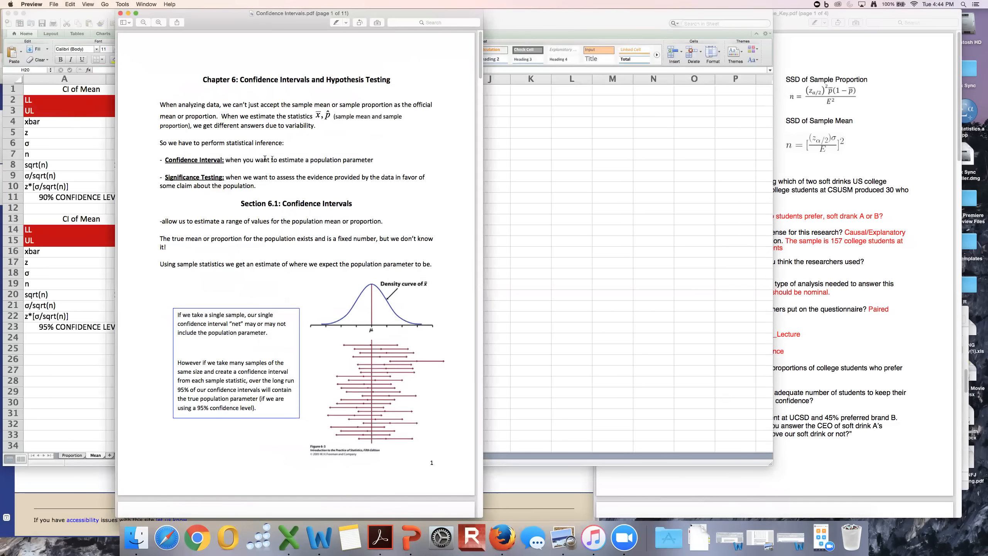
left_click_drag(167, 158, 375, 161)
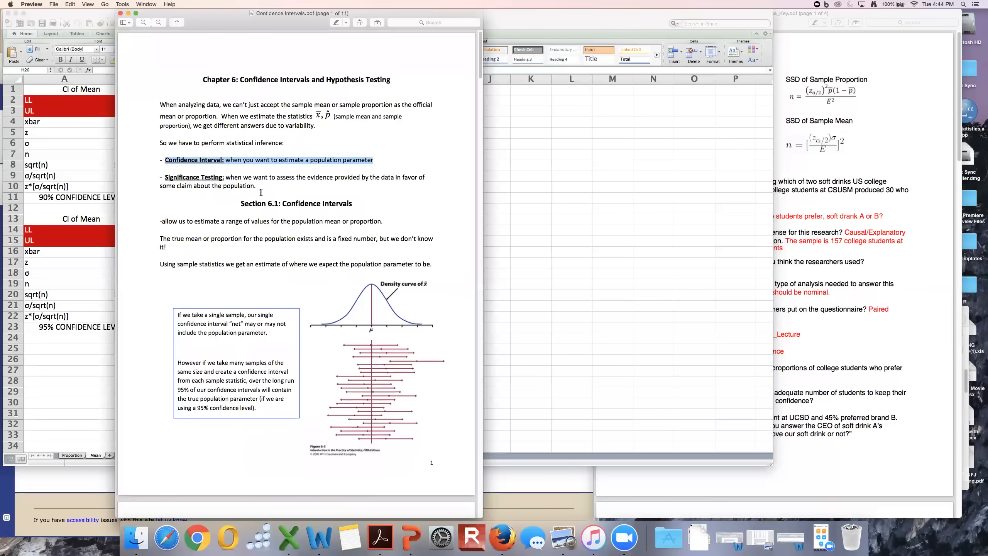
left_click(280, 225)
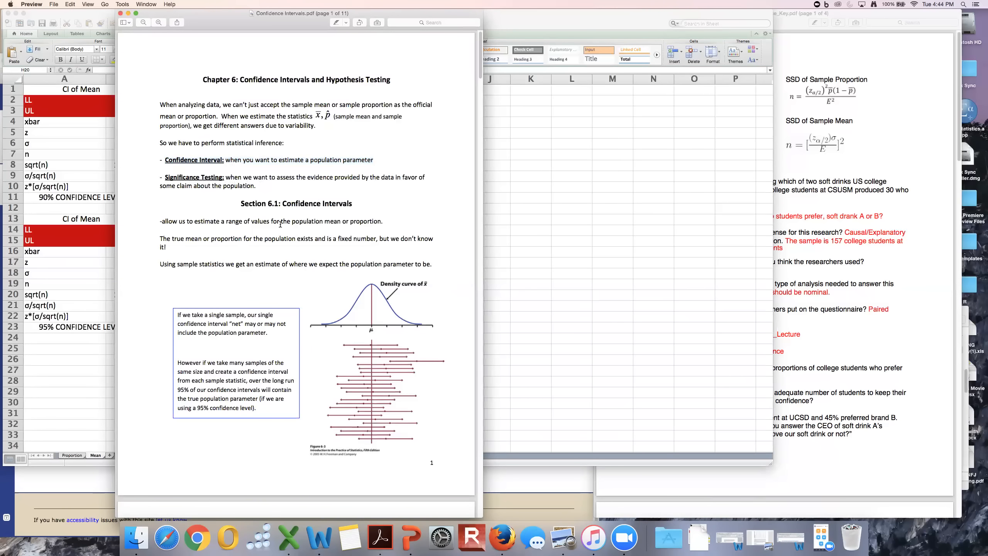
left_click_drag(196, 220, 390, 221)
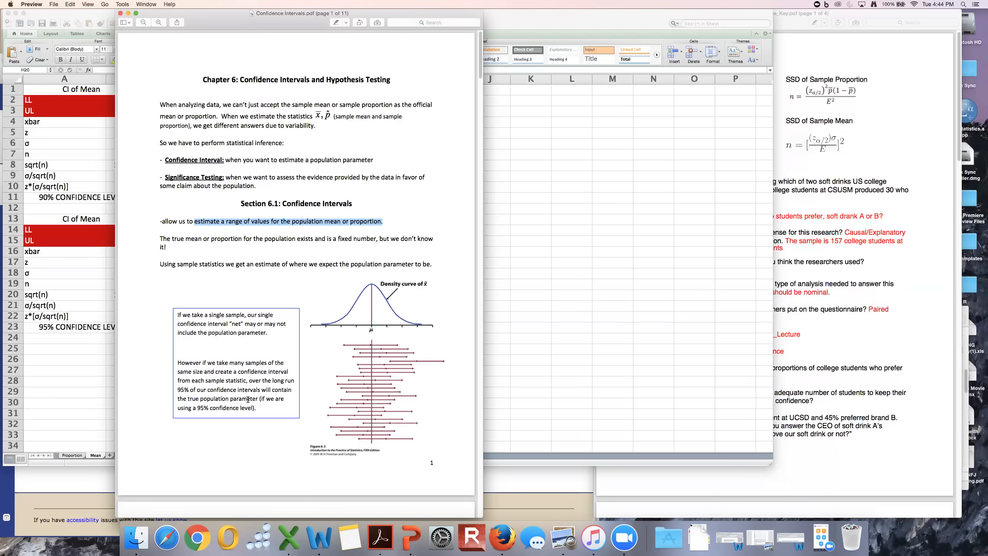
left_click(128, 13)
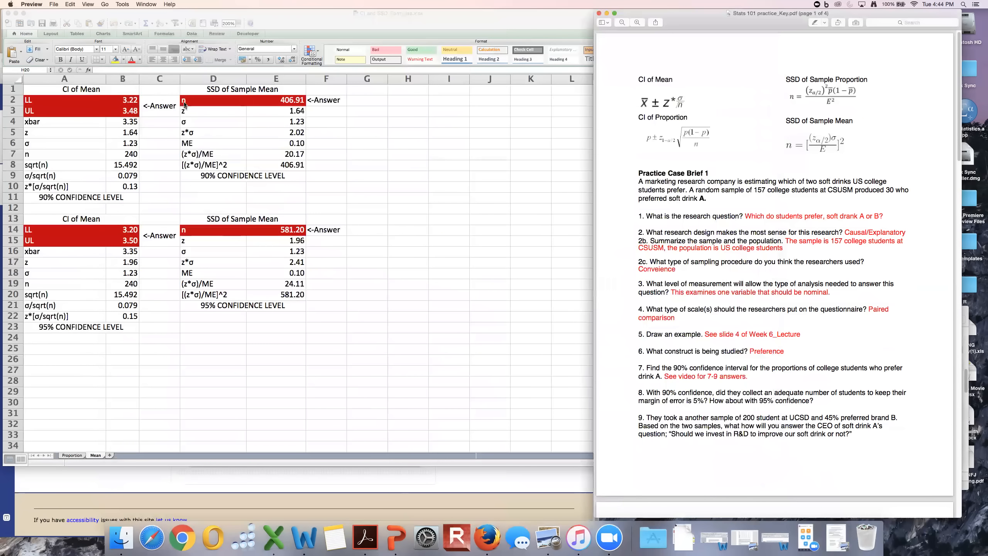
Black out both SSD of Sample Mean blocks by filling cells D1:F21 with black on the Mean sheet.
left_click_drag(196, 91, 327, 173)
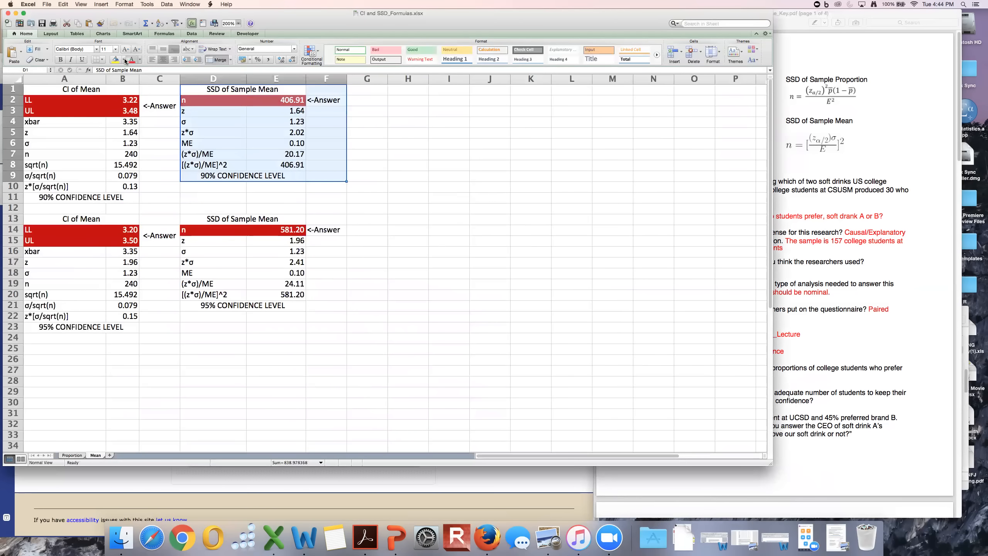
triple_click(194, 91)
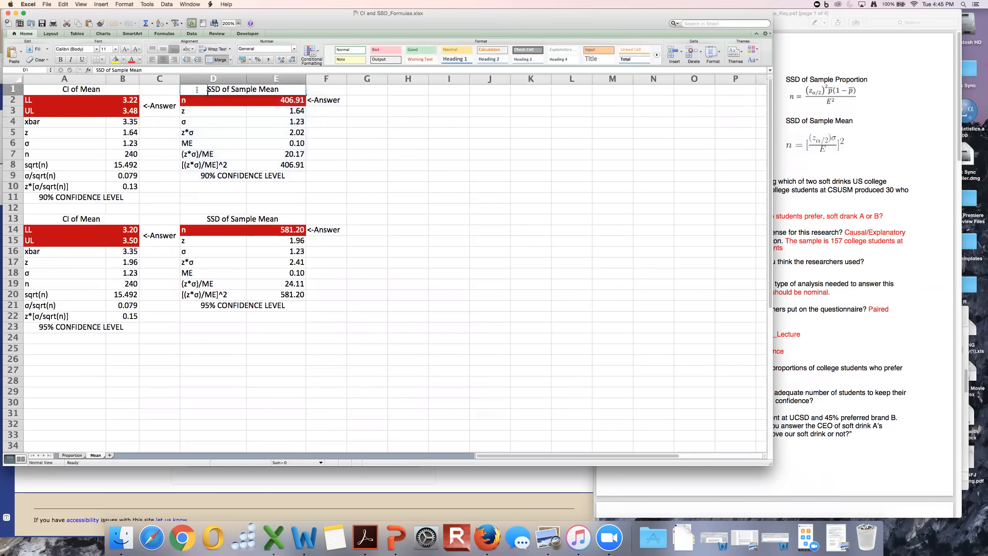
left_click_drag(327, 306, 185, 89)
left_click(123, 60)
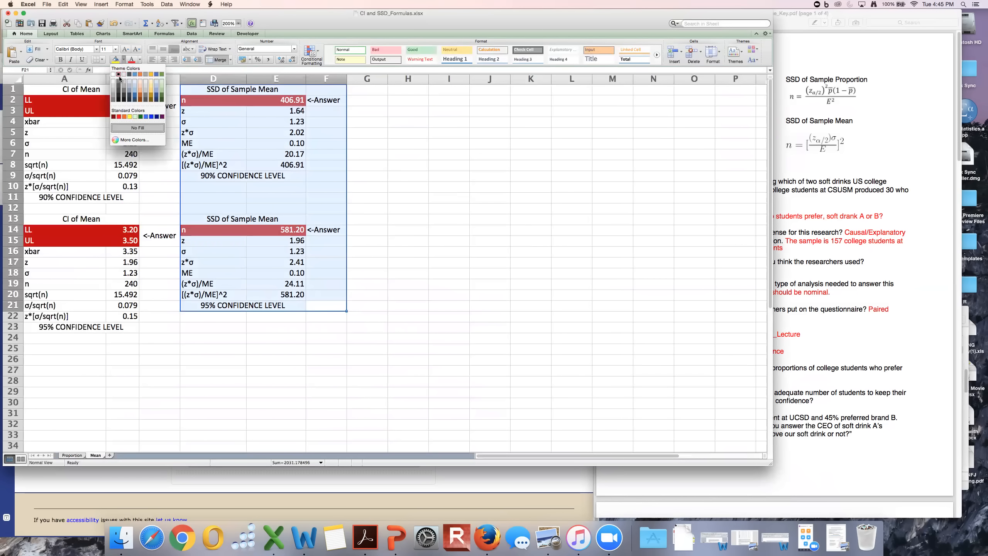
left_click(121, 80)
Black out the 95% confidence level section by filling cells A12:F23 with black on the Mean sheet.
left_click_drag(31, 207, 340, 327)
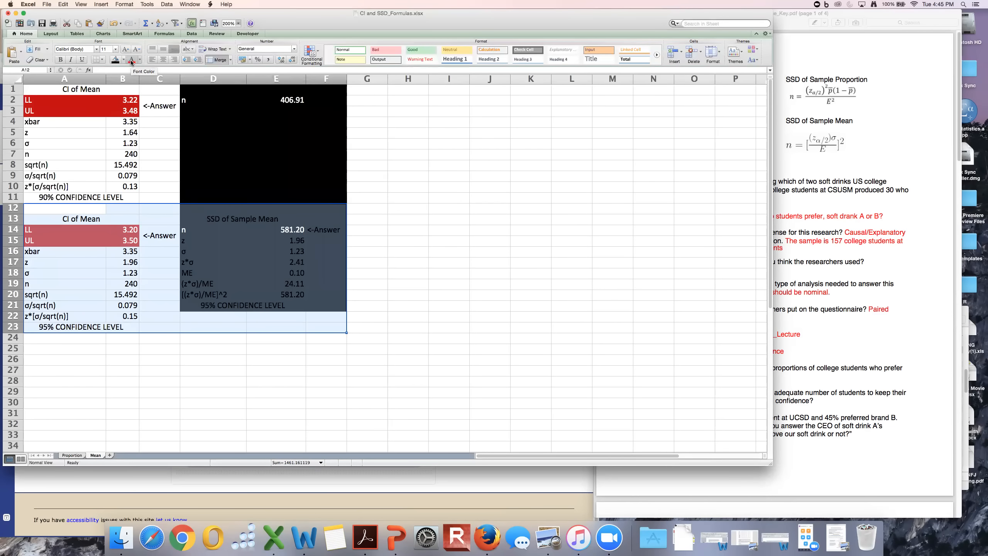
left_click(883, 242)
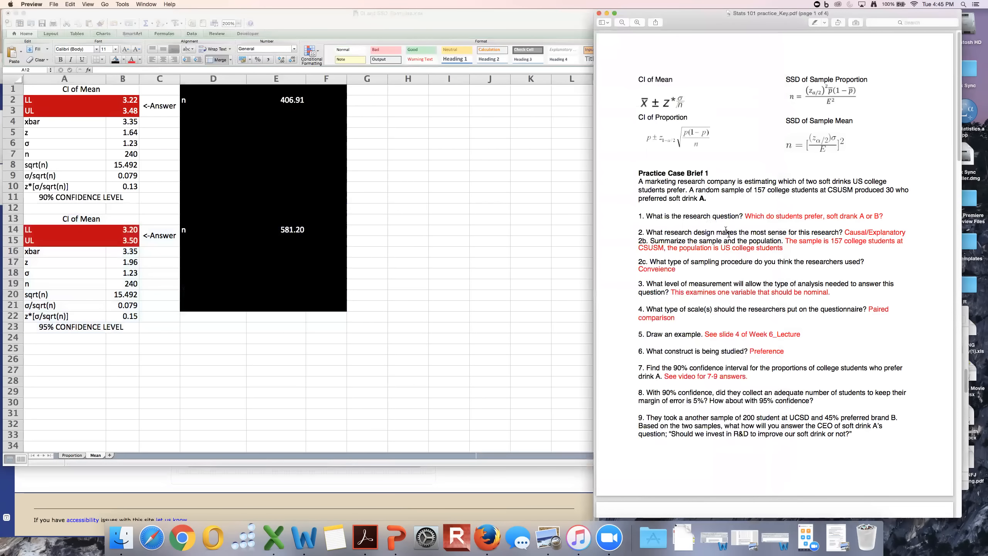
left_click_drag(671, 368, 697, 366)
left_click(33, 210)
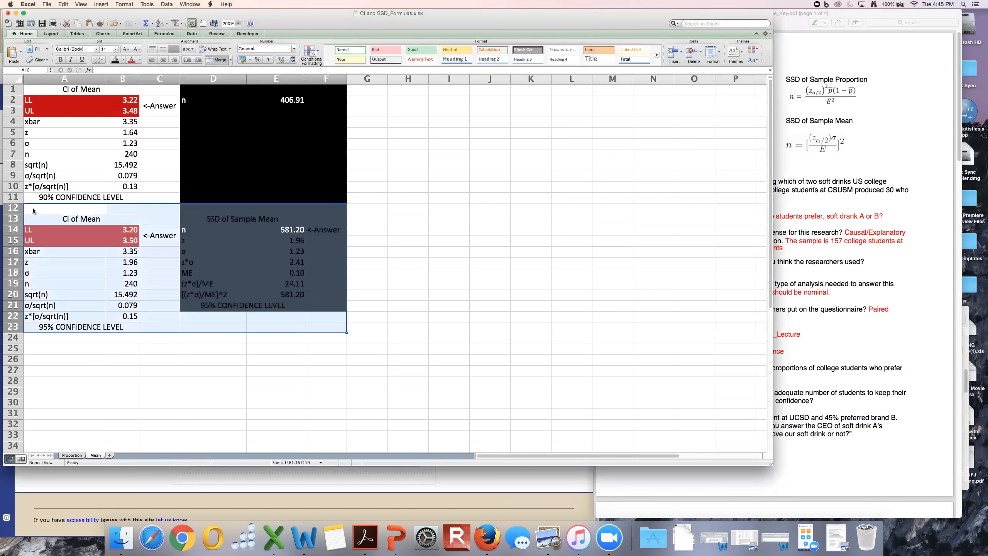
left_click(115, 60)
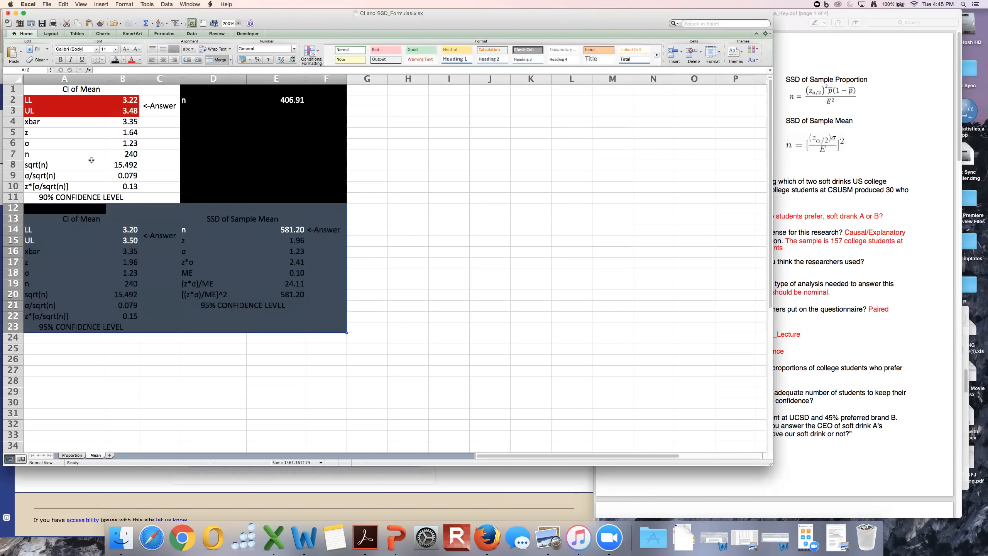
left_click(60, 197)
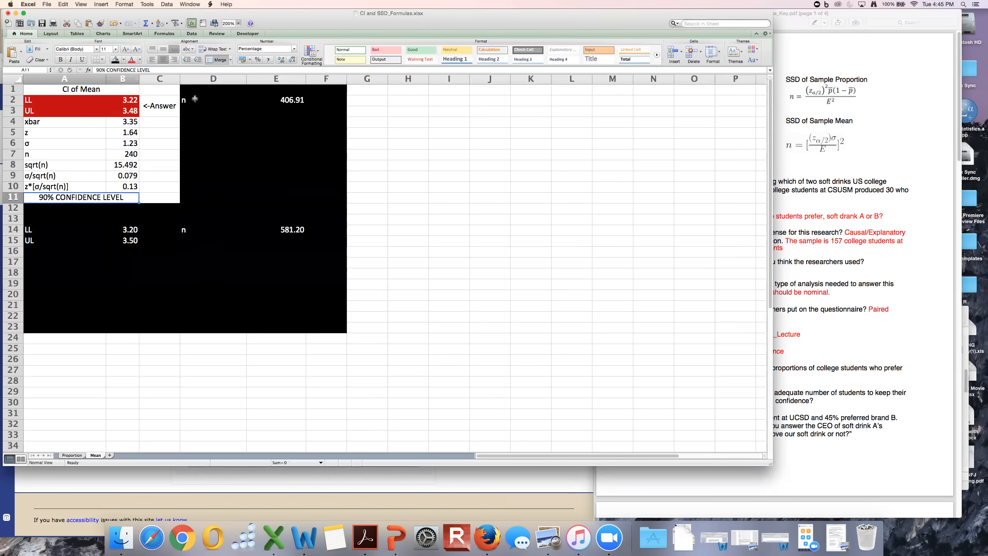
left_click_drag(43, 217, 337, 261)
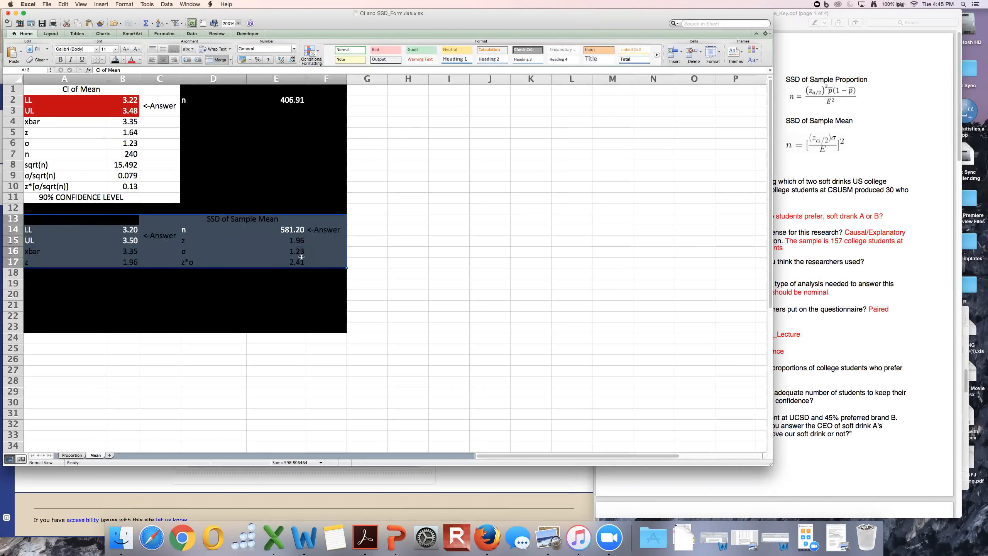
left_click(327, 327)
left_click_drag(42, 210, 340, 262)
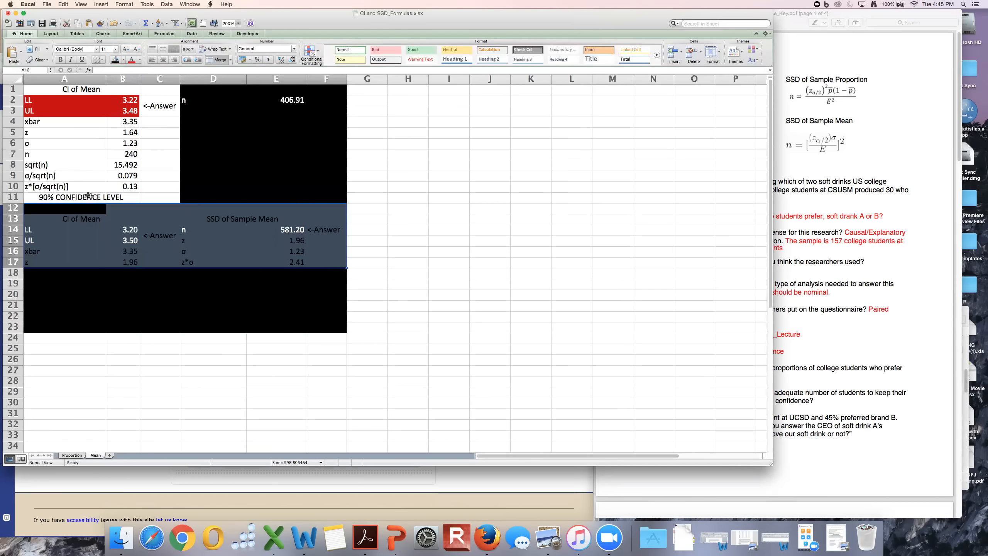
left_click(61, 192)
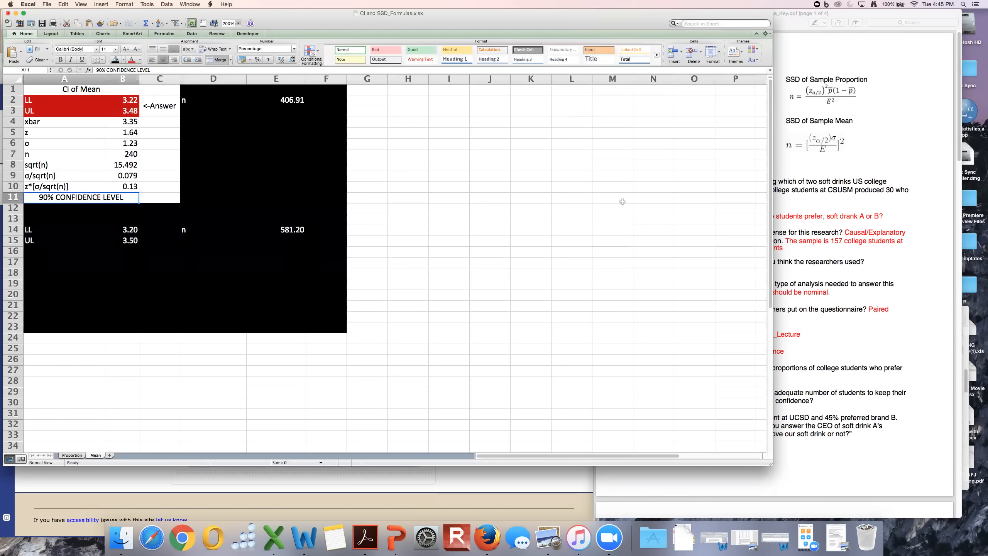
Examine question 7 in the practice key, along with the CI of Proportion formula and the sample figures in Practice Case Brief 1.
left_click(827, 241)
left_click_drag(650, 167, 790, 355)
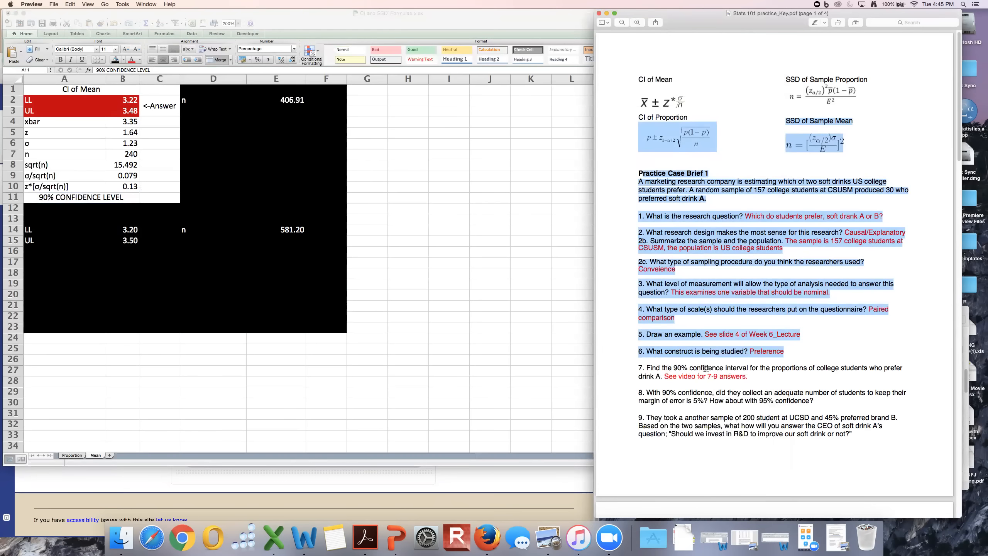
left_click(781, 368)
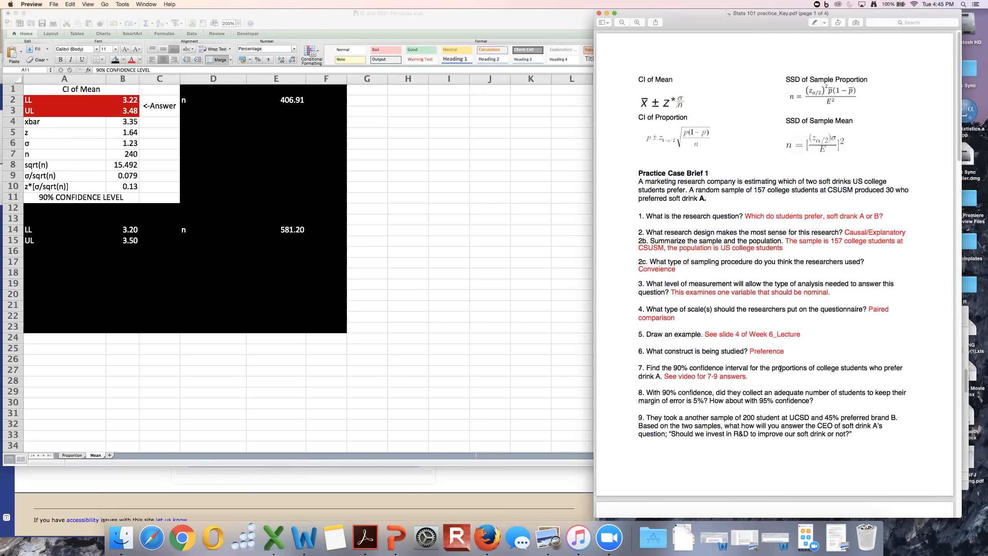
left_click_drag(638, 376, 660, 376)
left_click_drag(638, 116, 707, 144)
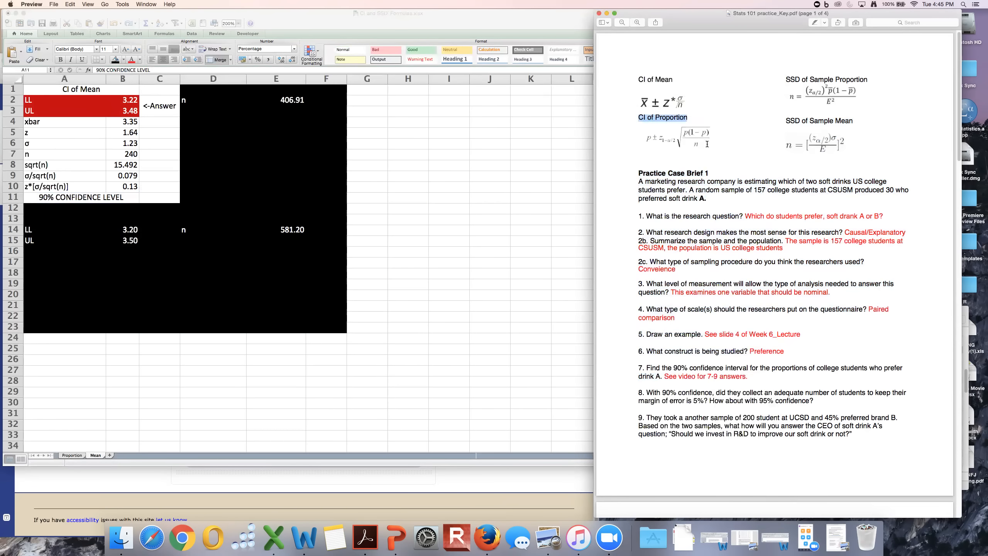
left_click(688, 141)
left_click_drag(886, 190, 898, 191)
left_click_drag(766, 190, 757, 190)
left_click(703, 199)
Switch to the Proportion sheet and black out the SSD of Sample Proportion block, cells D1:E11.
left_click(97, 92)
left_click(61, 89)
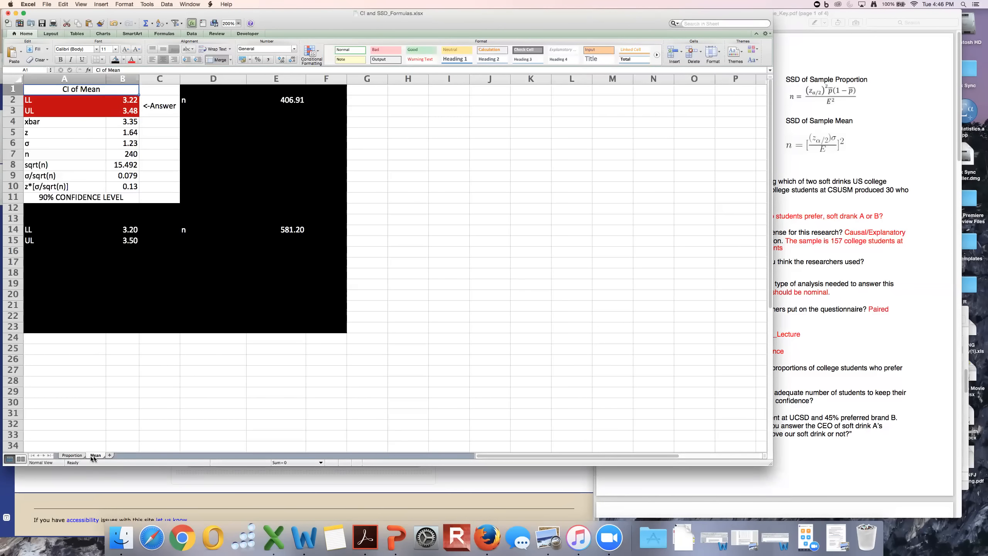
left_click(70, 456)
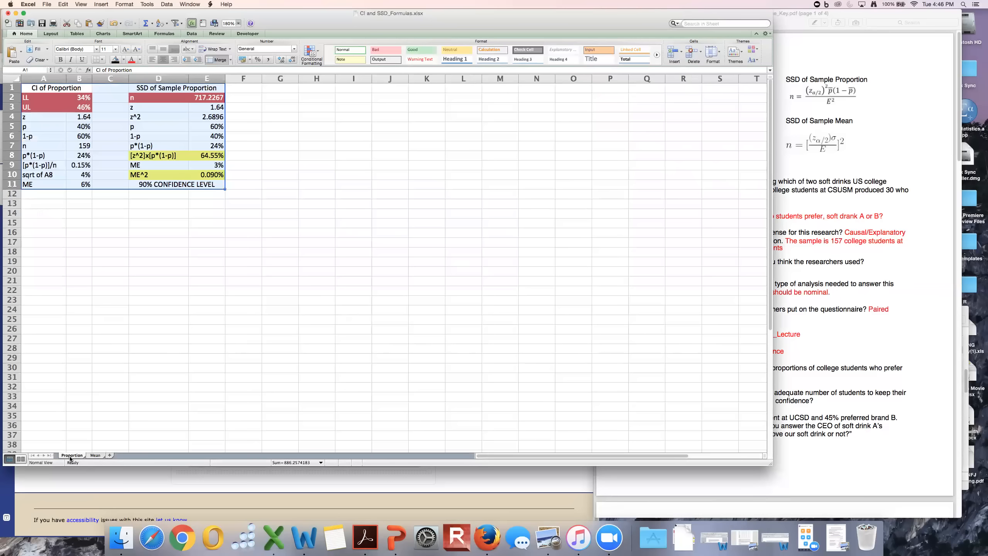
left_click(117, 127)
left_click_drag(133, 84, 217, 186)
left_click(115, 59)
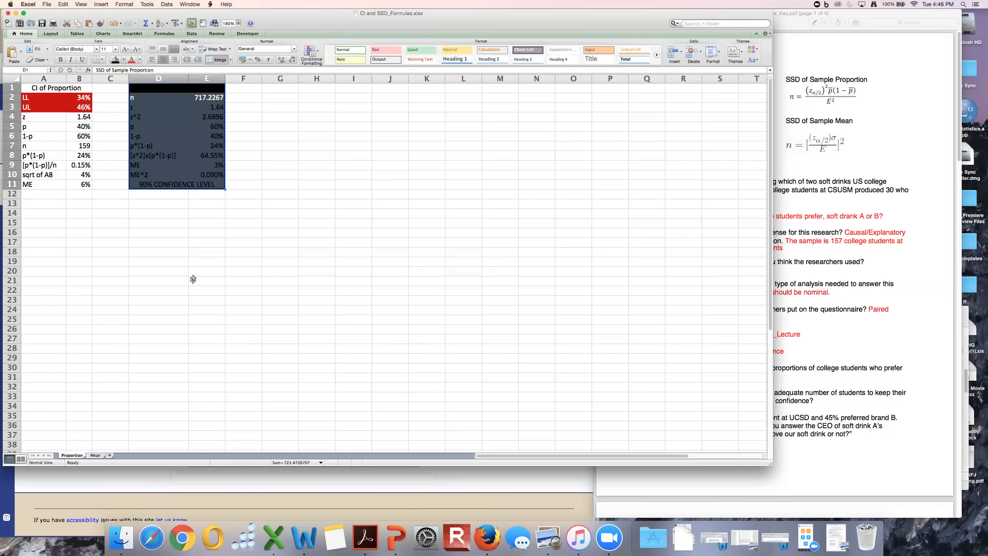
left_click(193, 277)
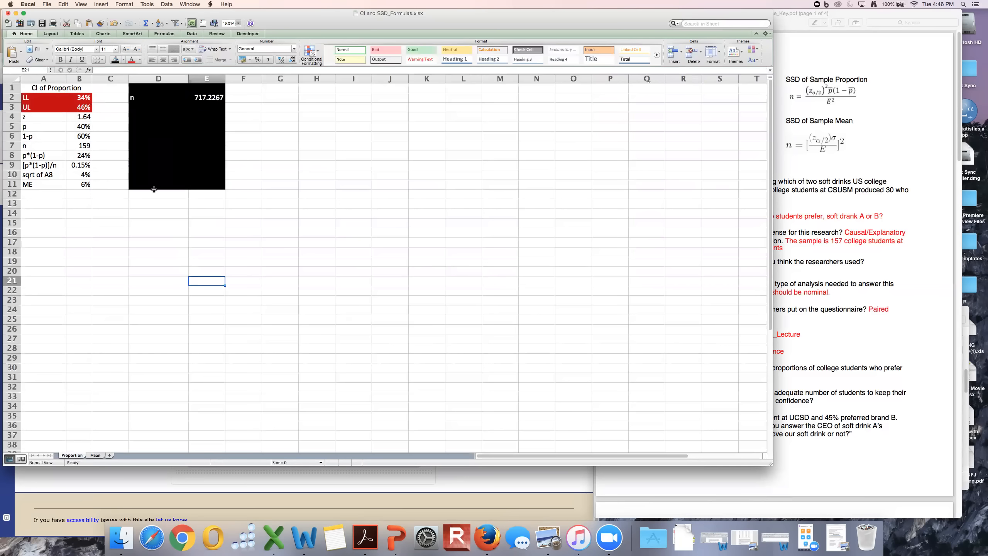
Compare the p row on the Proportion sheet with p in the practice key's CI of Proportion formula.
left_click(80, 126)
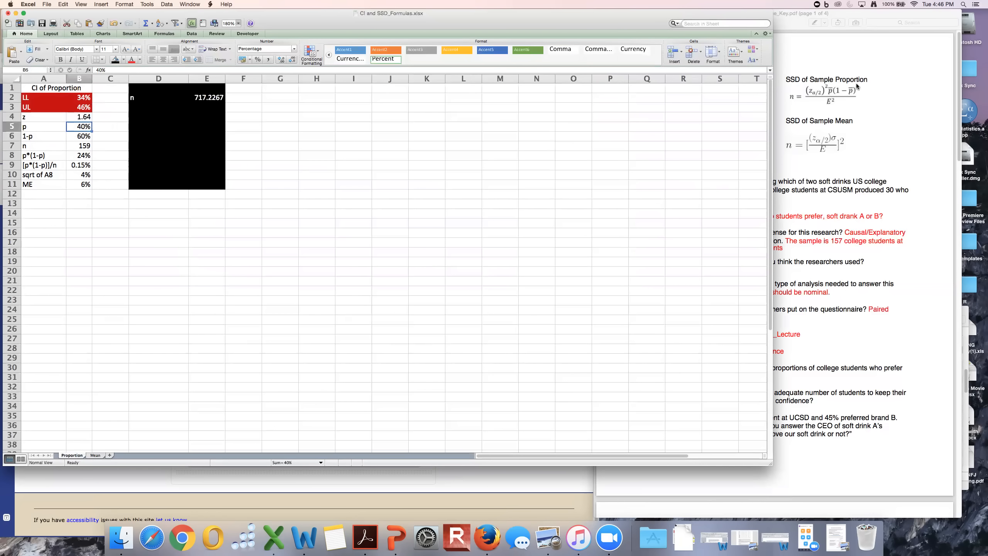
left_click(857, 86)
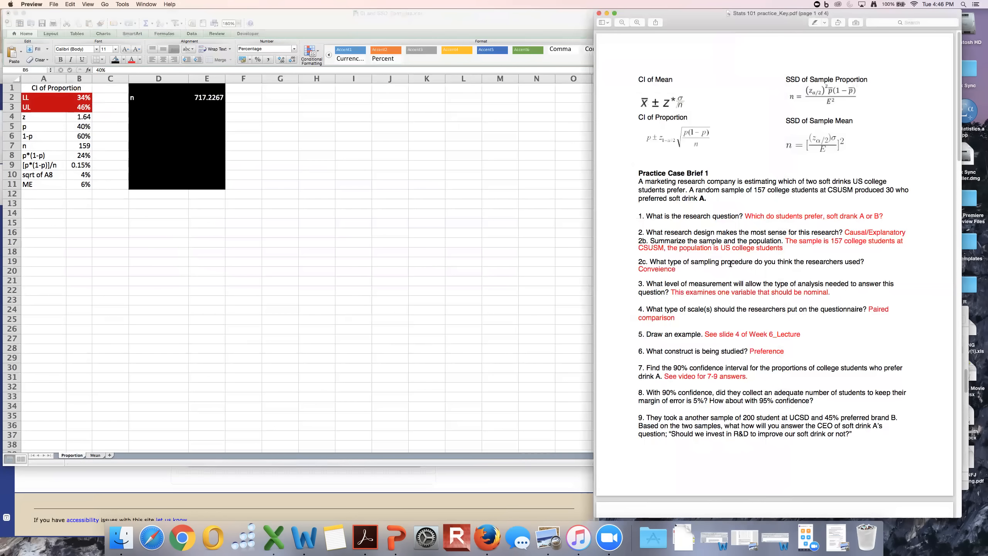
double_click(646, 137)
left_click(613, 139)
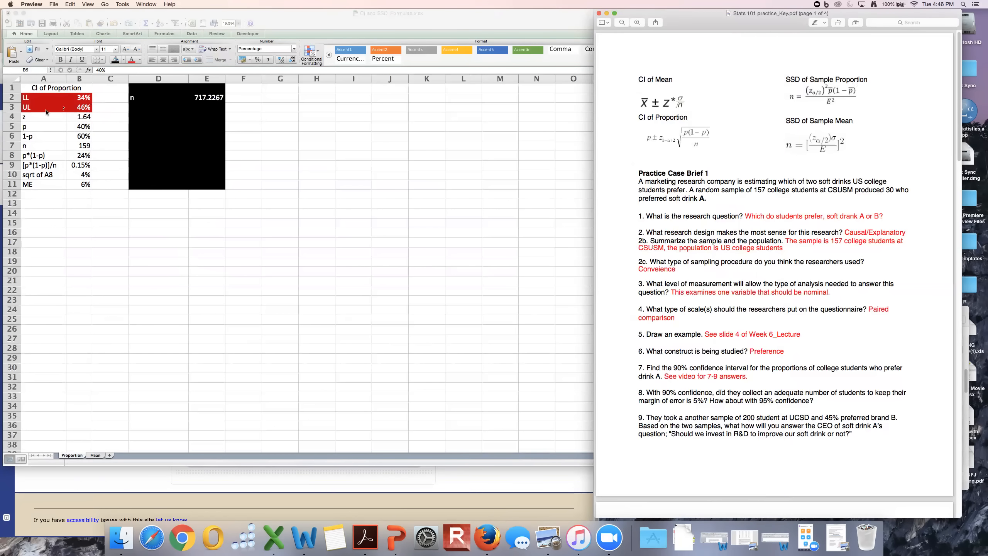
left_click(37, 125)
left_click(34, 127)
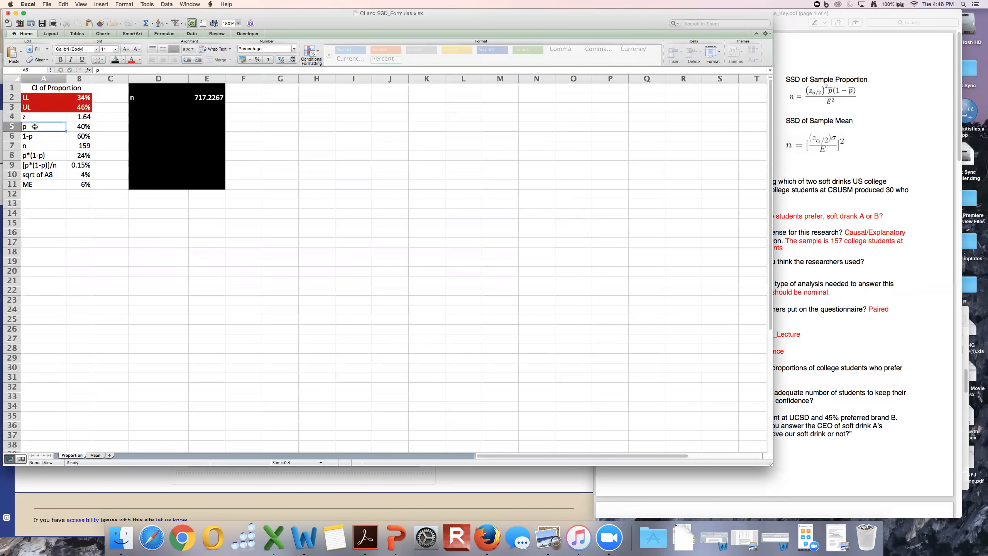
Narrow the spreadsheet window so it no longer overlaps the practice key document.
left_click(786, 25)
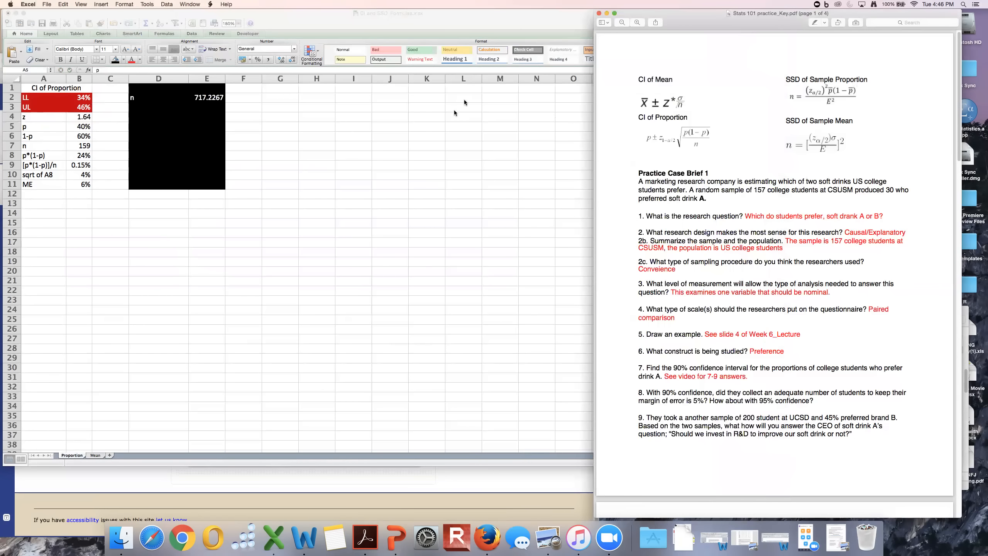
left_click(454, 112)
left_click_drag(658, 22, 553, 22)
Compare the 1-p, n, p*(1-p) and [p*(1-p)]/n rows with the matching terms of the CI of Proportion formula.
left_click(54, 136)
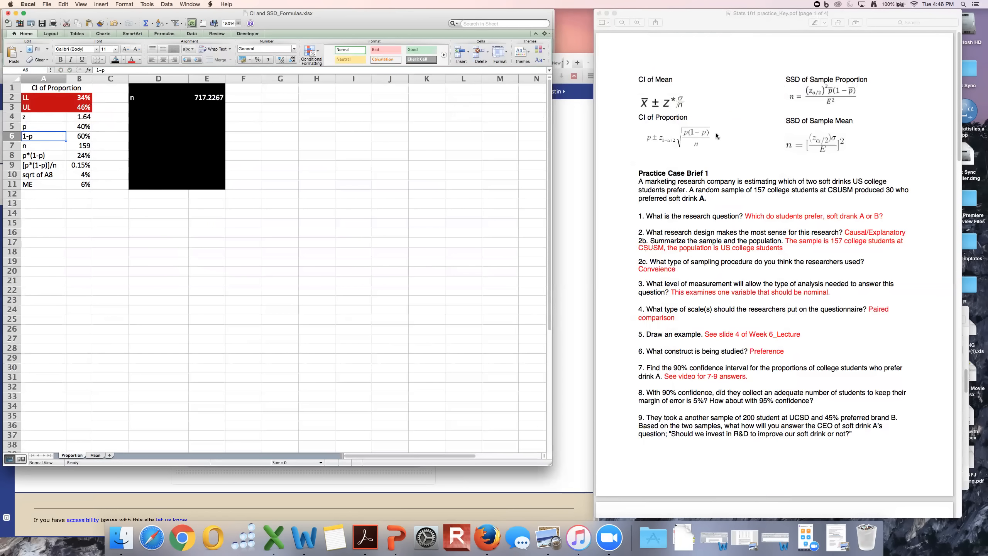
left_click(47, 145)
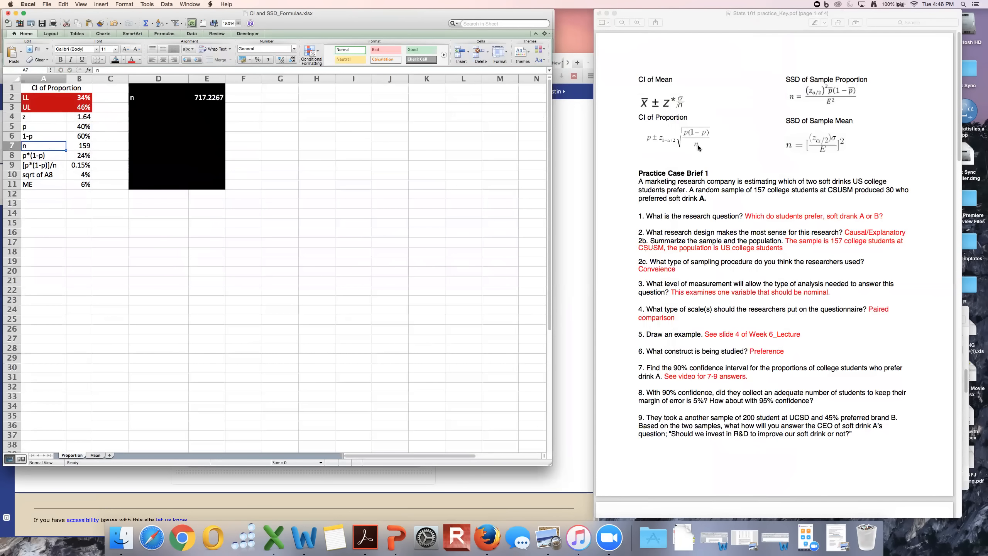
left_click(44, 156)
left_click(51, 167)
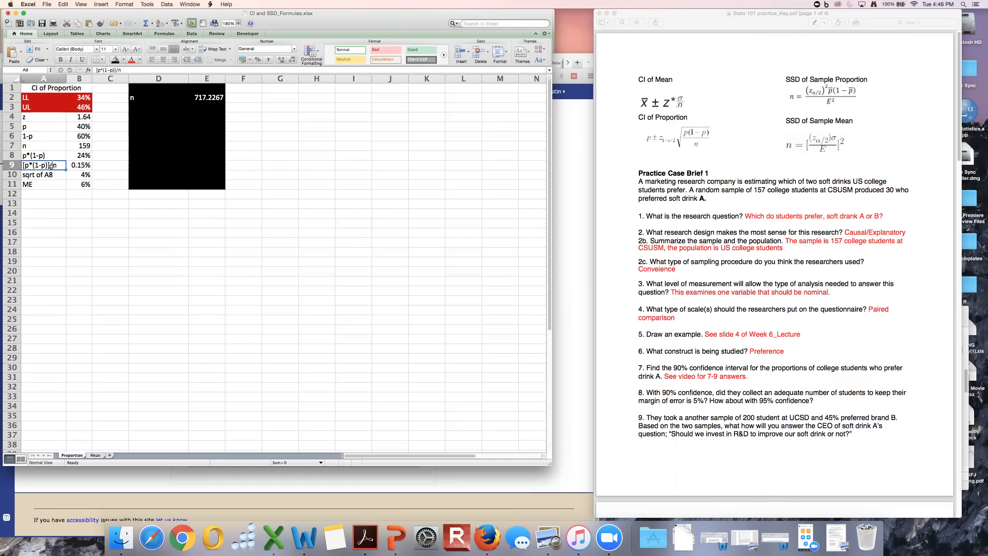
left_click(695, 145)
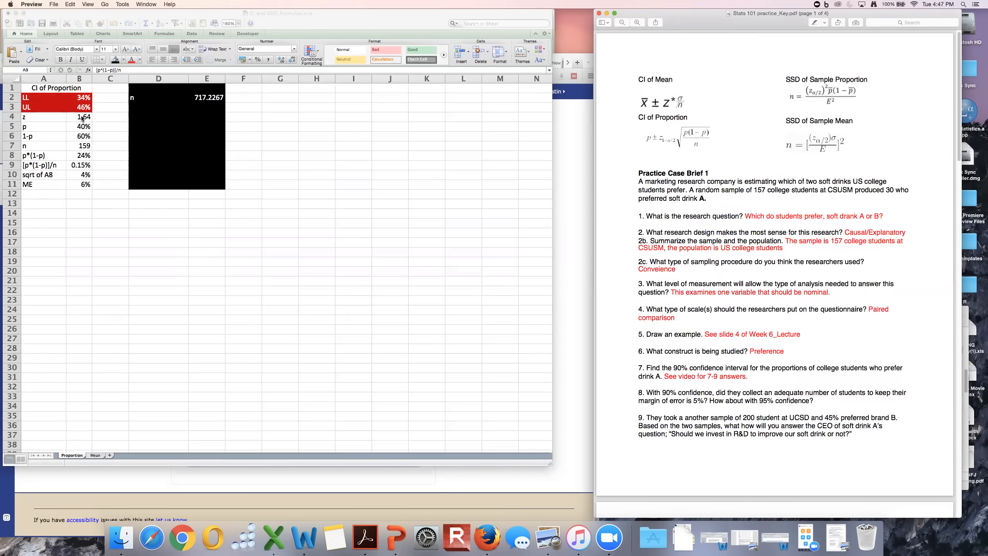
Set the proportion p in cell B5 to the formula =30/157.
left_click(84, 132)
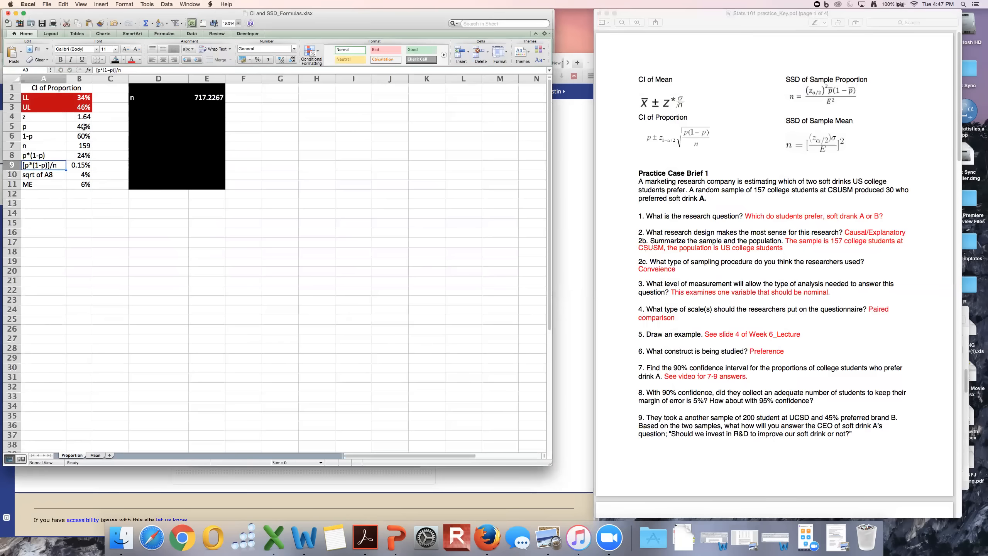
left_click(83, 127)
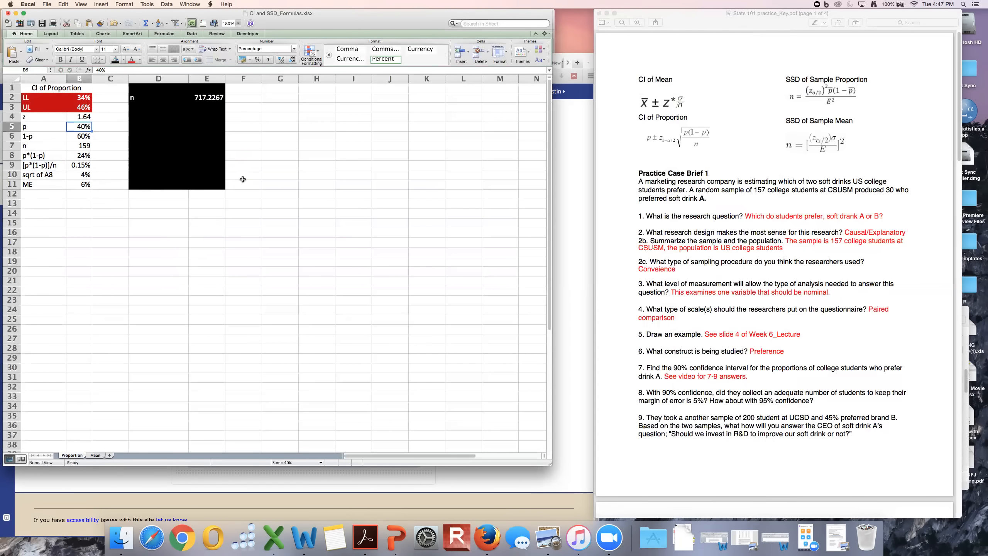
type("=30/157")
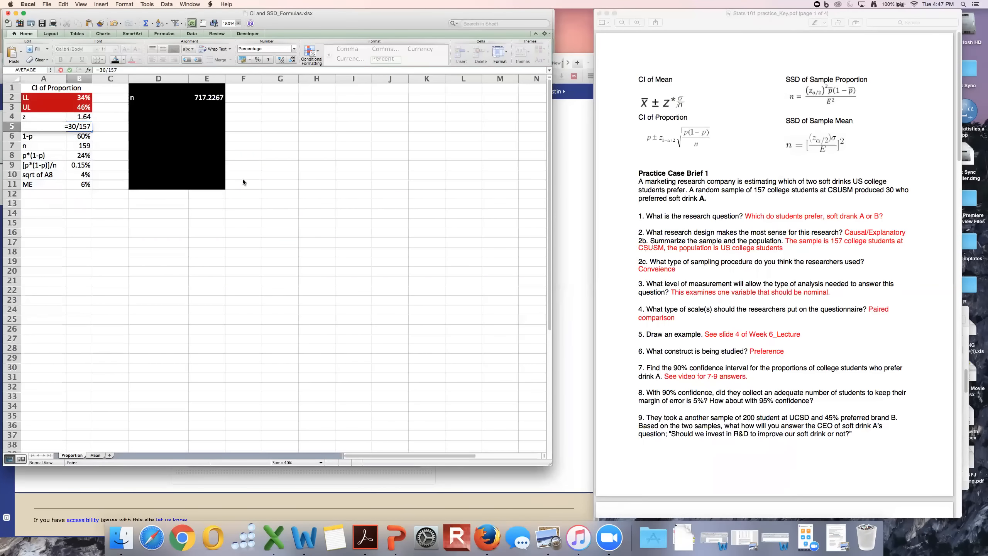
key("Return")
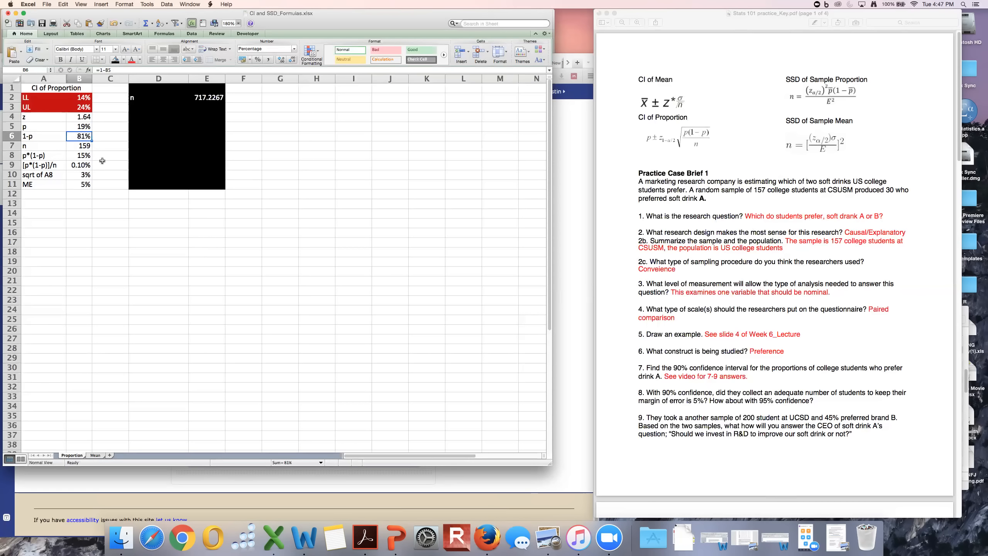
Set the sample size n in cell B7 to 157, as given in Practice Case Brief 1.
left_click(84, 148)
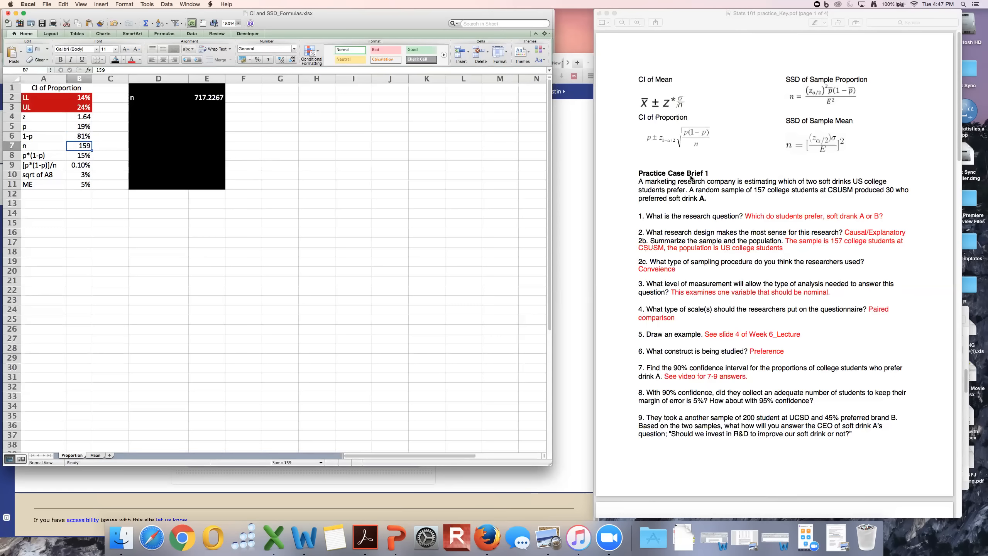
type("157")
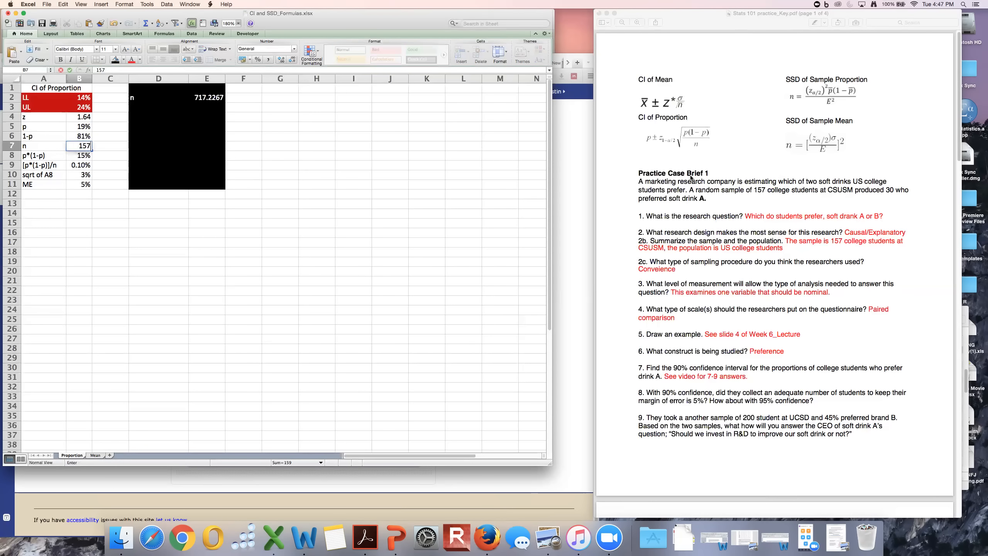
left_click(766, 197)
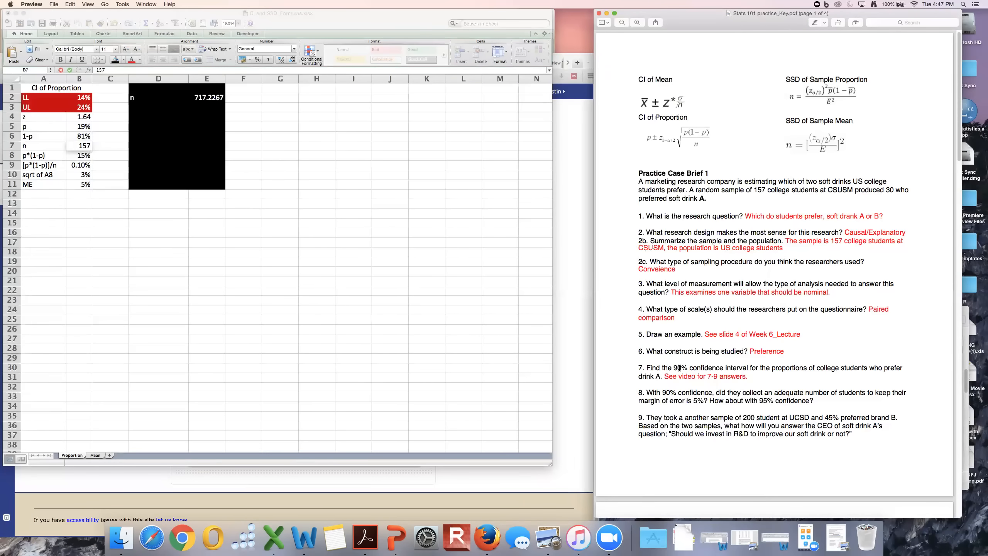
Check the z value in B4 and the formulas in the [p*(1-p)]/n and square-root rows.
left_click(79, 117)
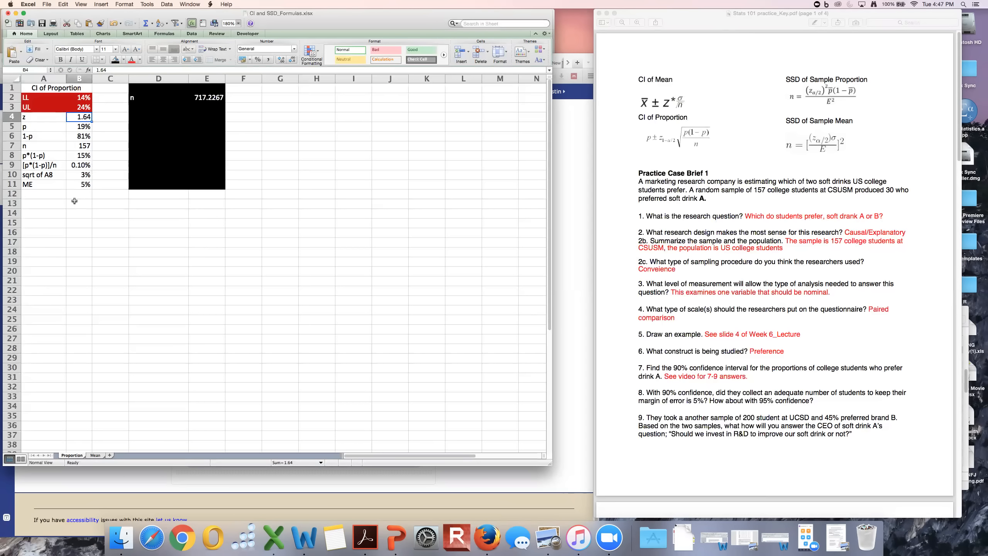
left_click(75, 166)
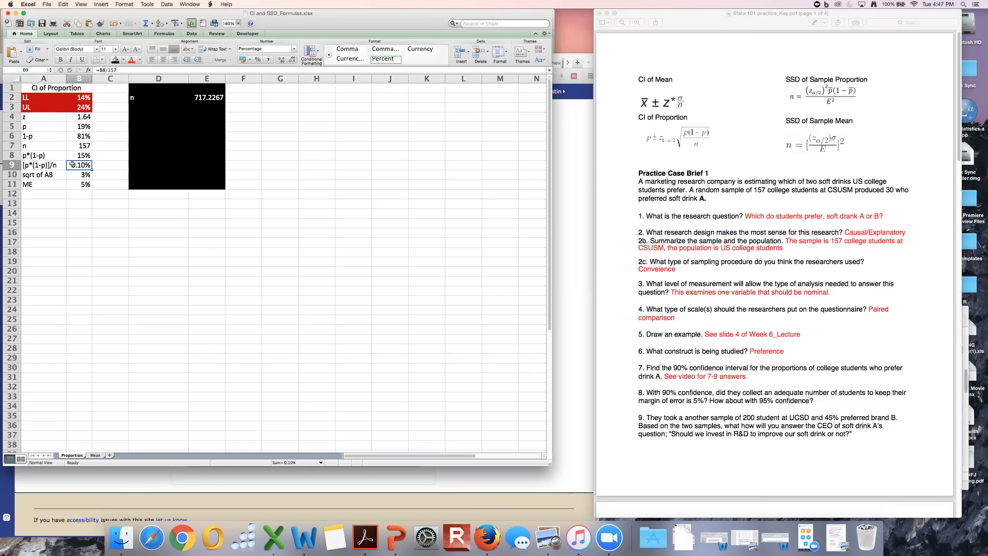
key("Down")
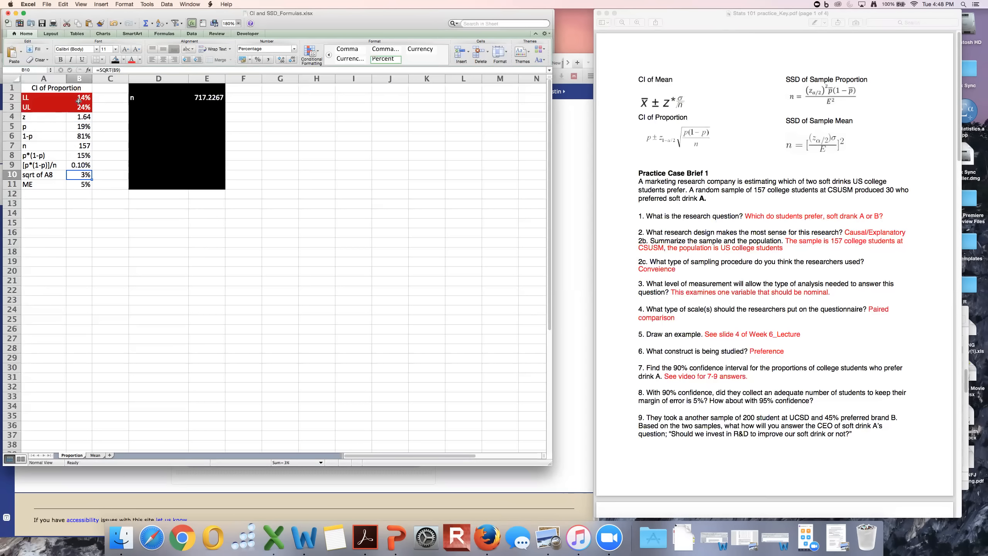
Fill the ME row, cells A11:B11, with black.
left_click_drag(92, 185, 39, 185)
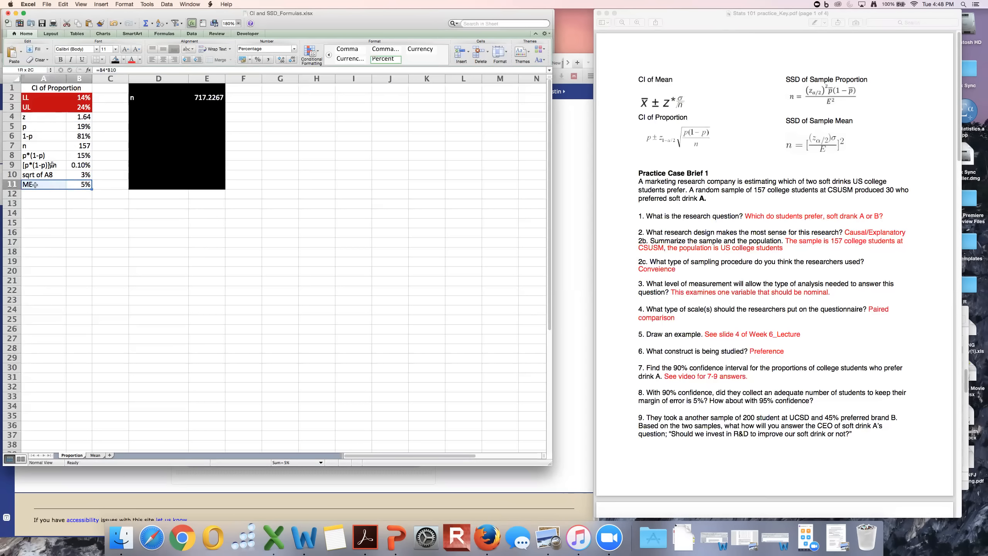
left_click(118, 62)
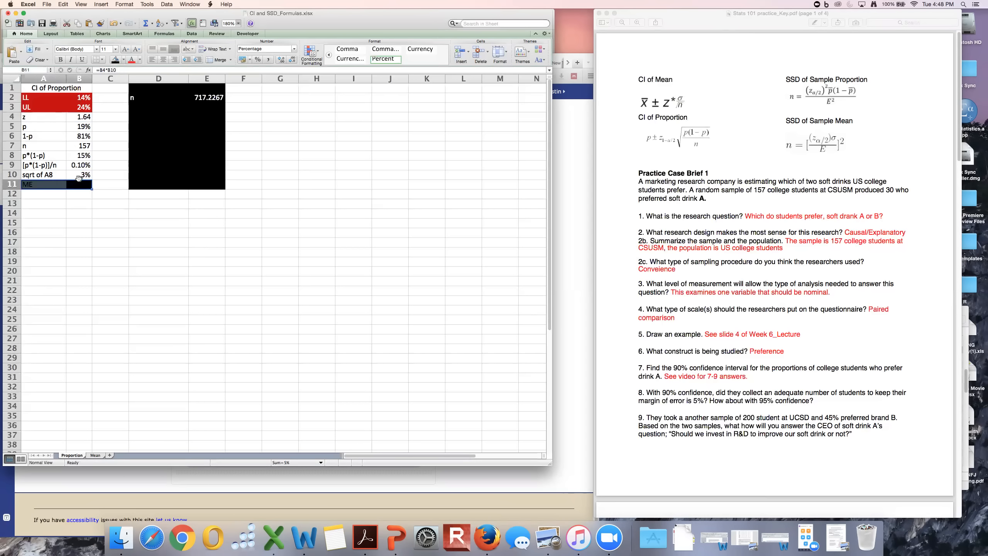
double_click(78, 182)
key("Escape")
Inspect the formulas for UL, LL, p*(1-p), [p*(1-p)]/n and the square root against the practice key's CI of Proportion formula.
left_click(83, 98)
left_click(85, 106)
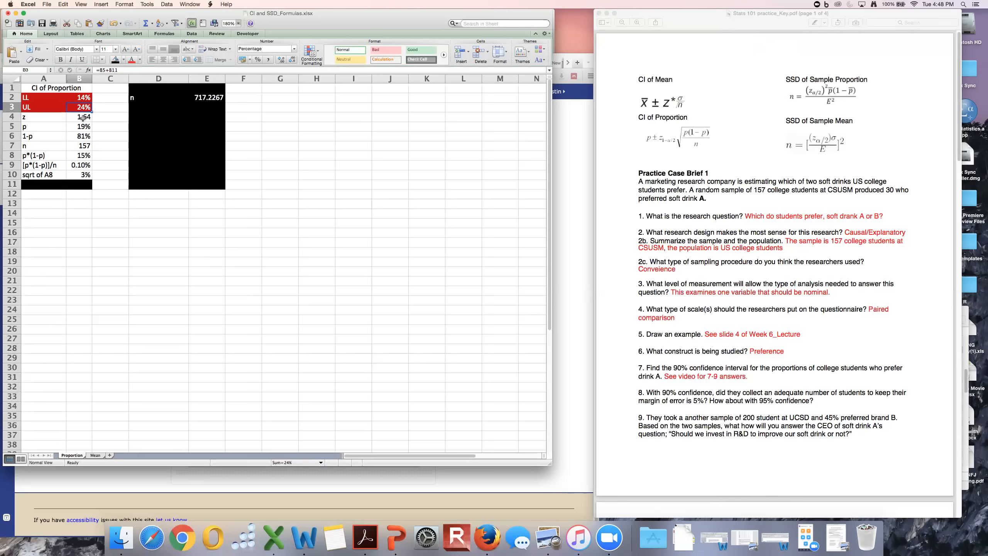
double_click(75, 157)
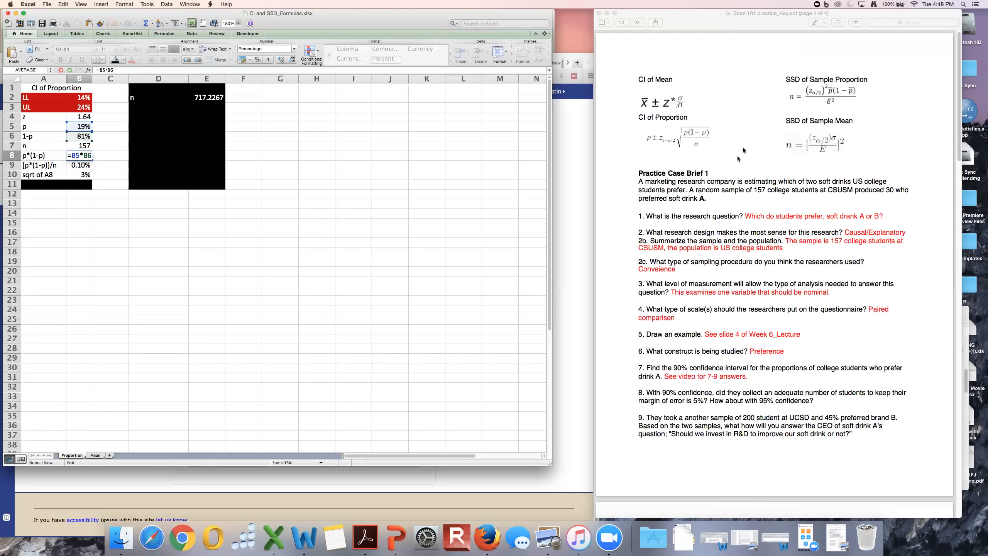
left_click(80, 156)
double_click(82, 165)
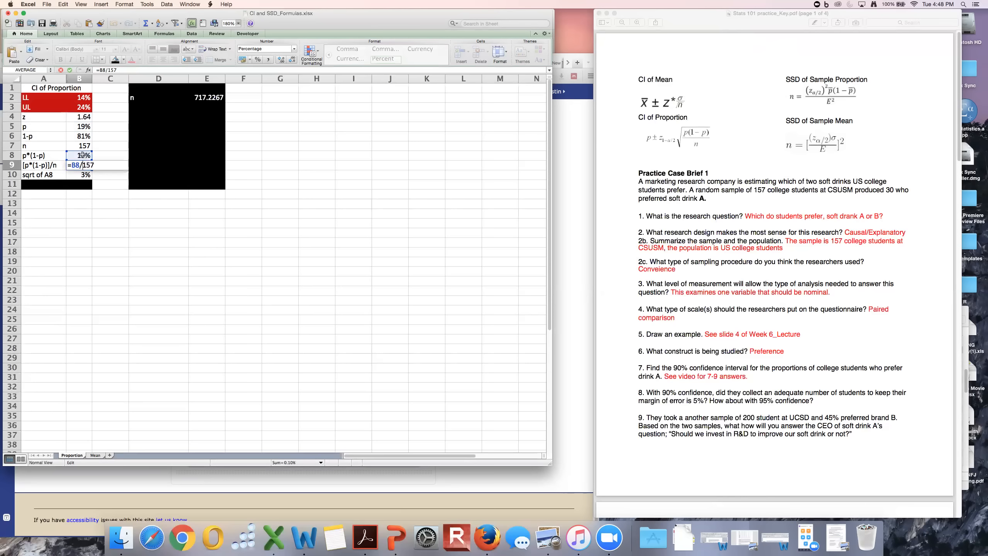
key("Return")
double_click(85, 174)
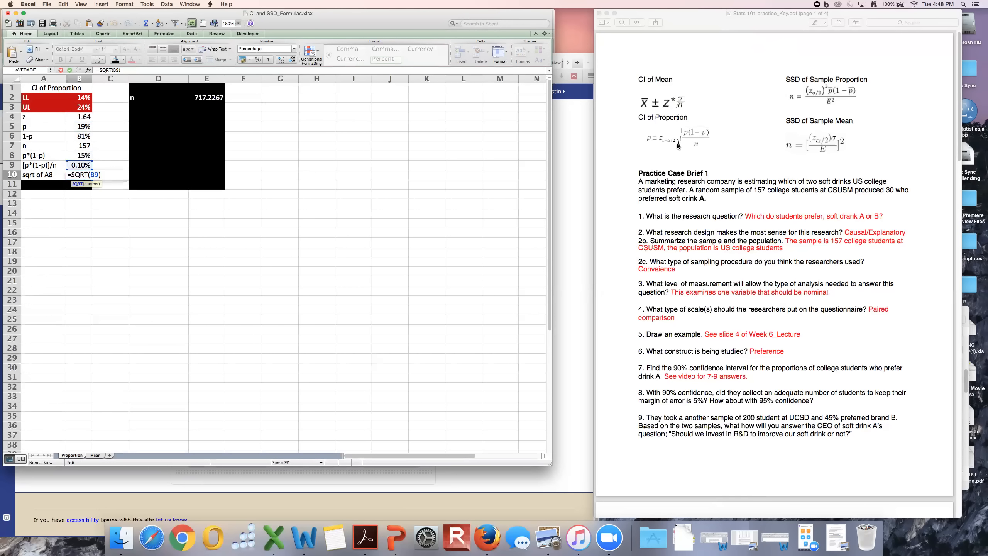
key("Escape")
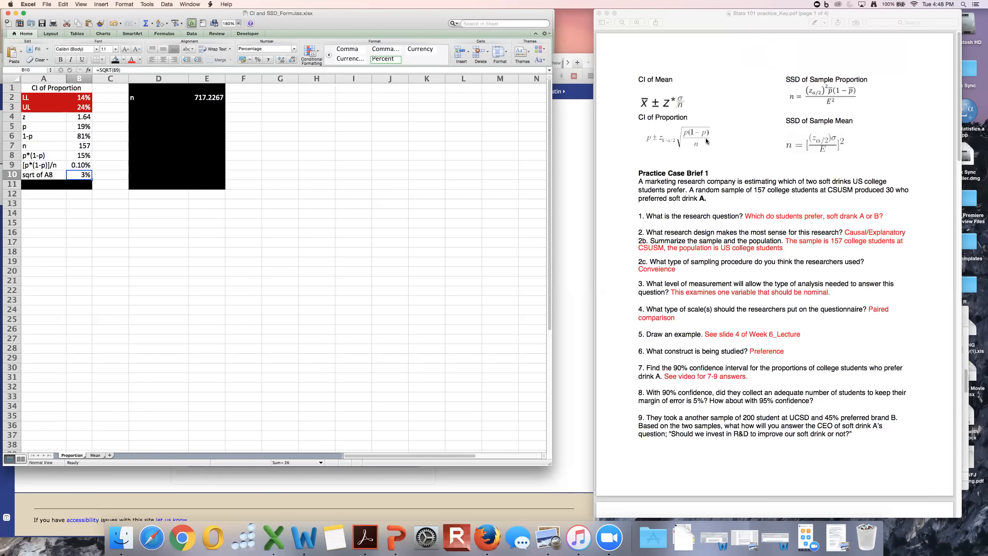
double_click(85, 99)
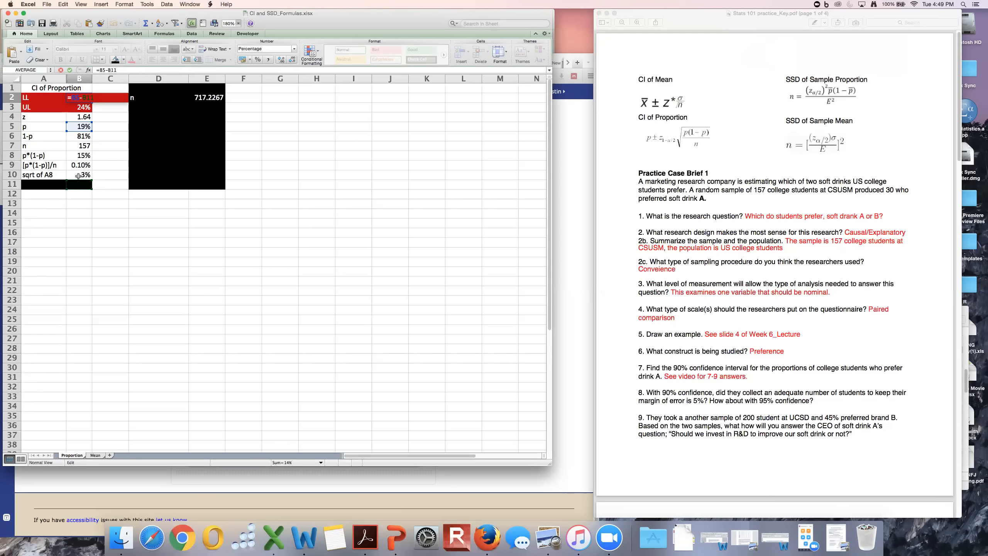
key("Return")
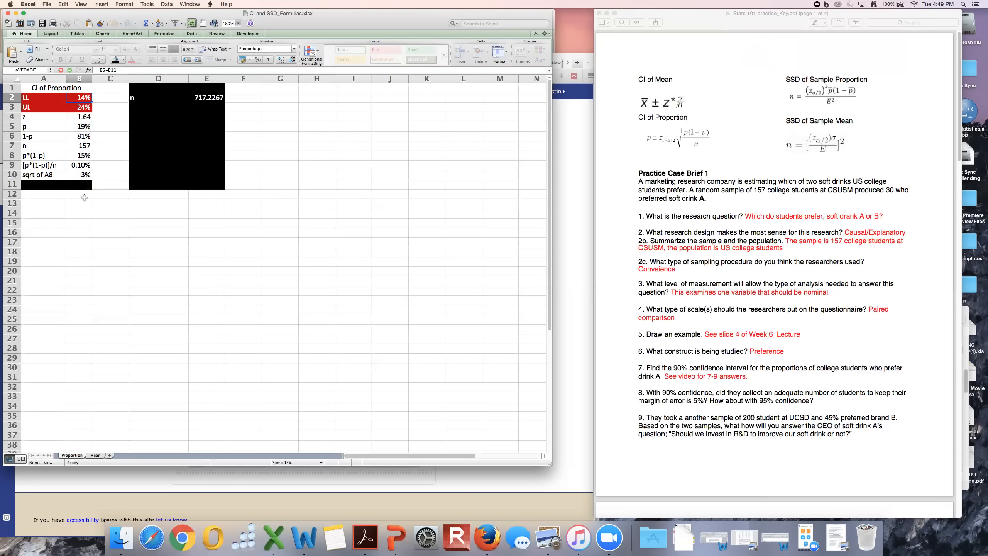
Remove the black fill from the ME row, cells A11:B11.
left_click_drag(54, 184, 77, 185)
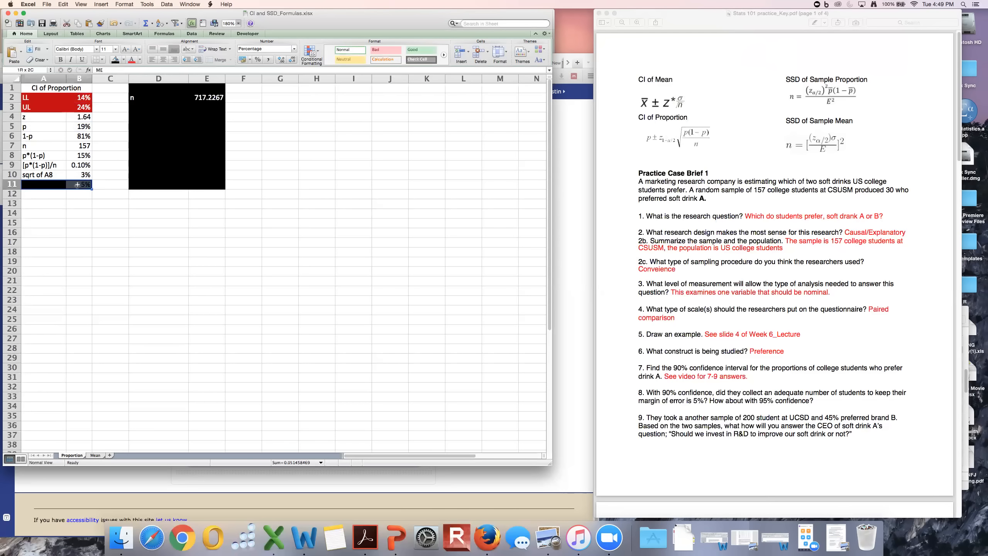
left_click(124, 59)
left_click(132, 132)
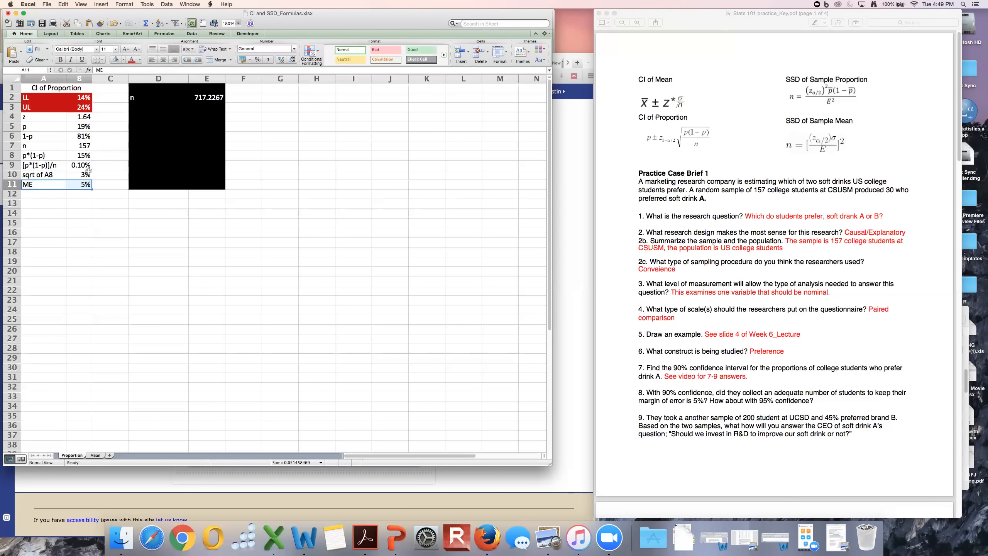
Compare the ME formula in B11 with the z and square-root terms of the practice key's CI of Proportion formula.
double_click(82, 186)
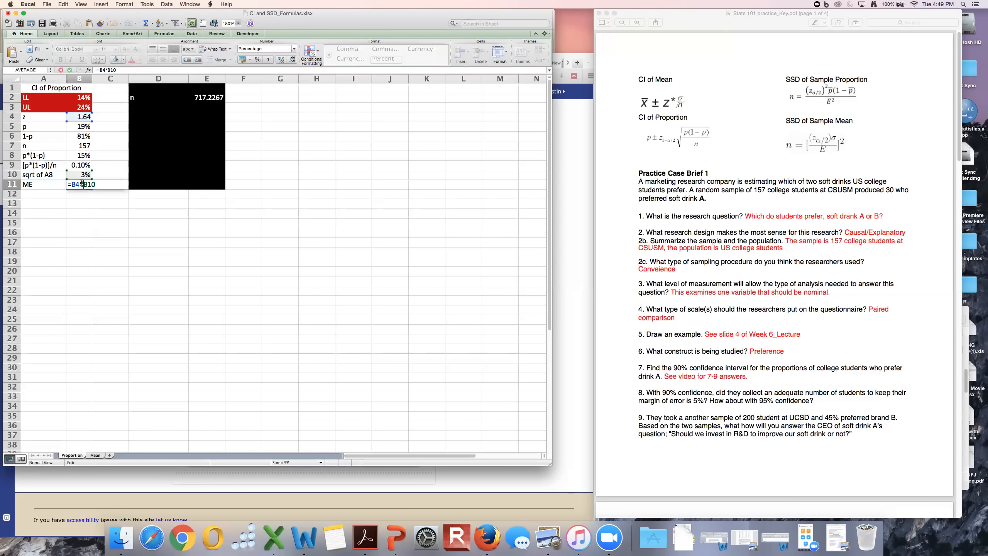
left_click(660, 139)
left_click_drag(660, 138, 708, 135)
left_click(662, 138)
left_click(708, 136)
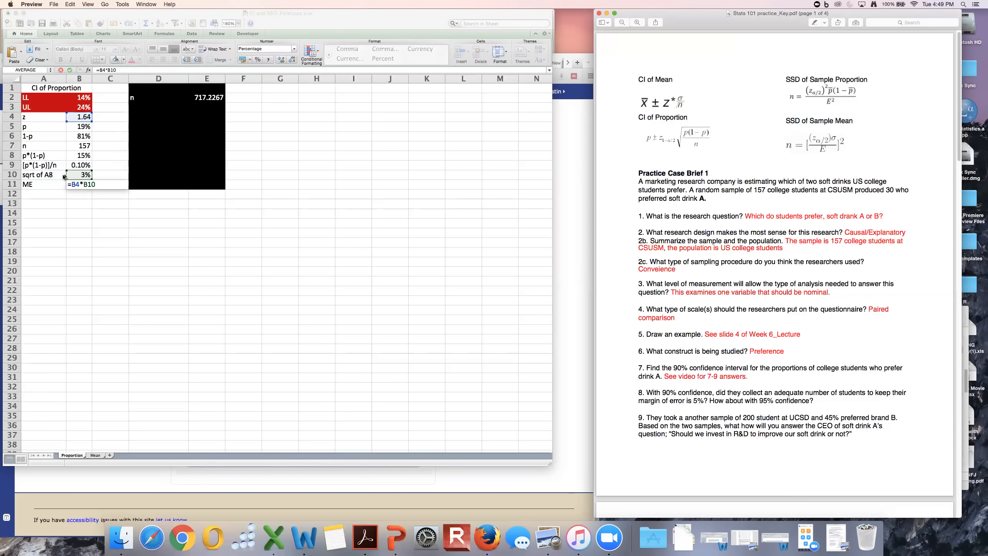
left_click(71, 198)
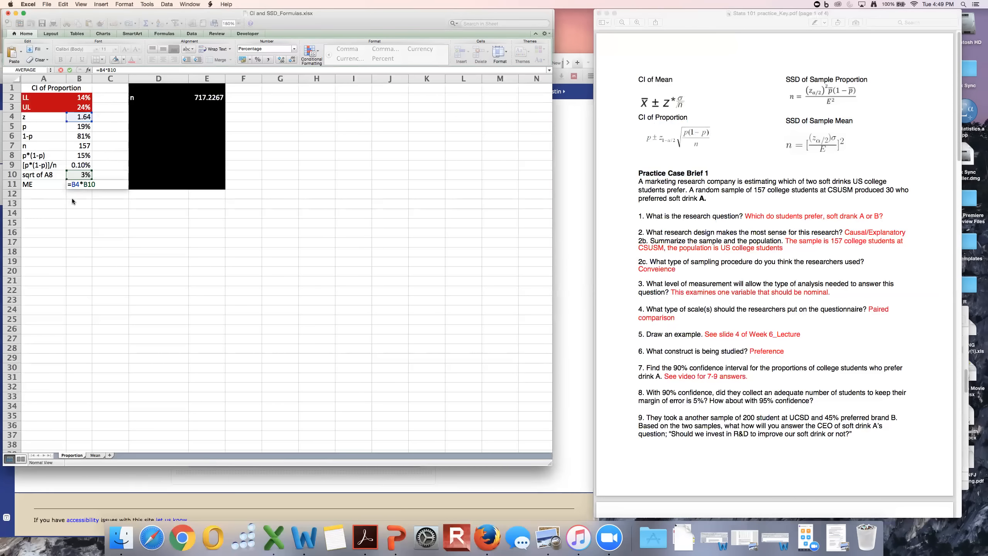
key("Return")
Examine how the LL and UL formulas in B2 and B3 combine p with the margin of error.
double_click(80, 100)
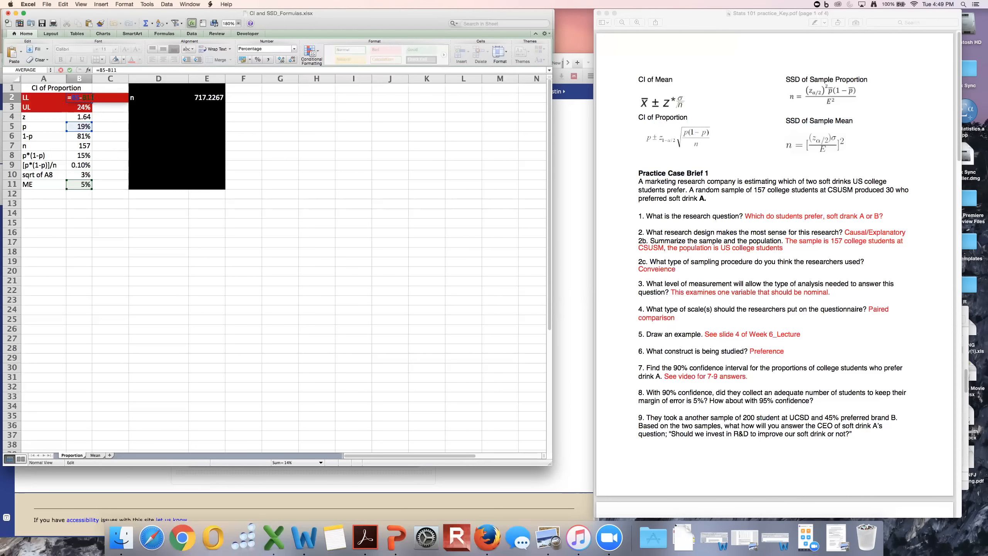
key("Return")
double_click(85, 106)
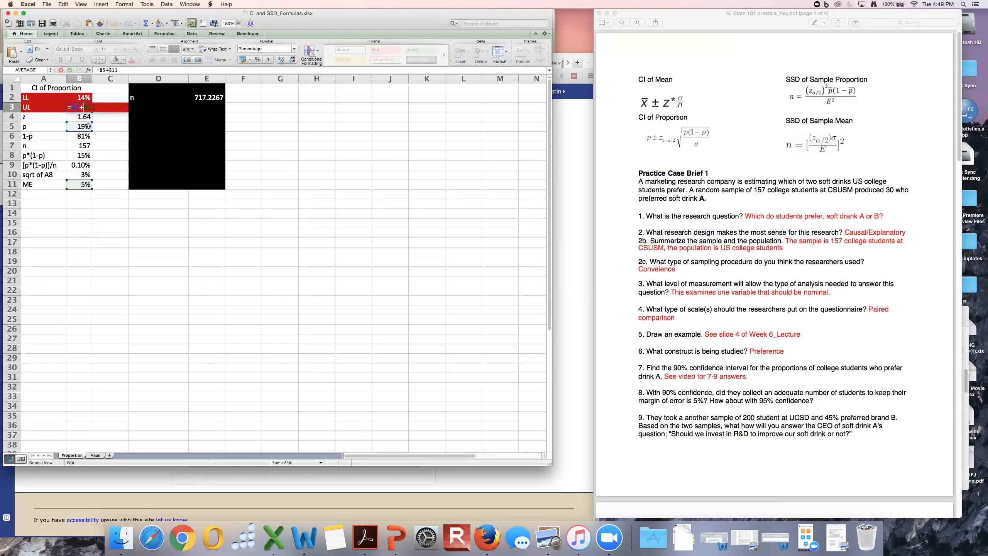
key("Return")
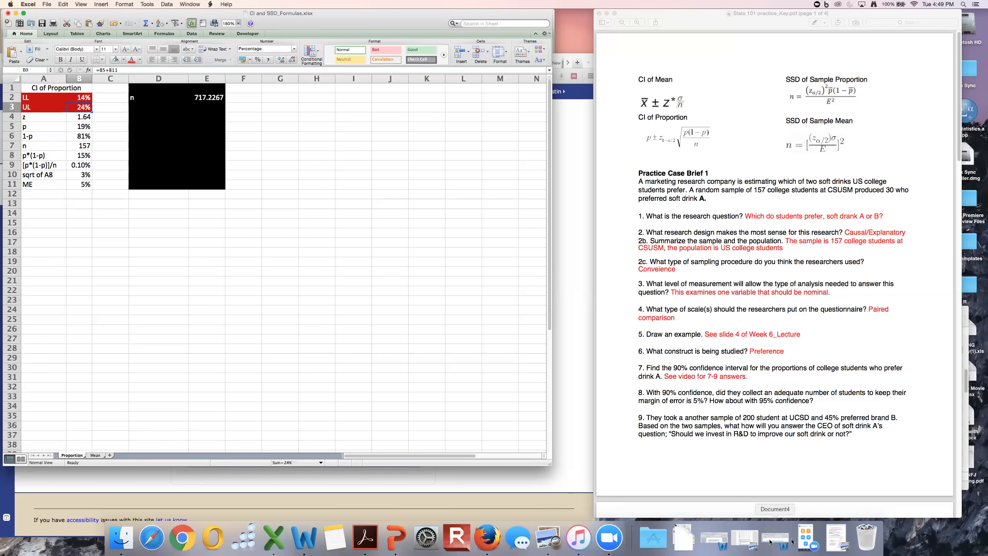
Bring up Confidence Intervals.pdf, look through its pages on confidence intervals and hypothesis testing, return to page 1 and minimize it.
left_click(837, 538)
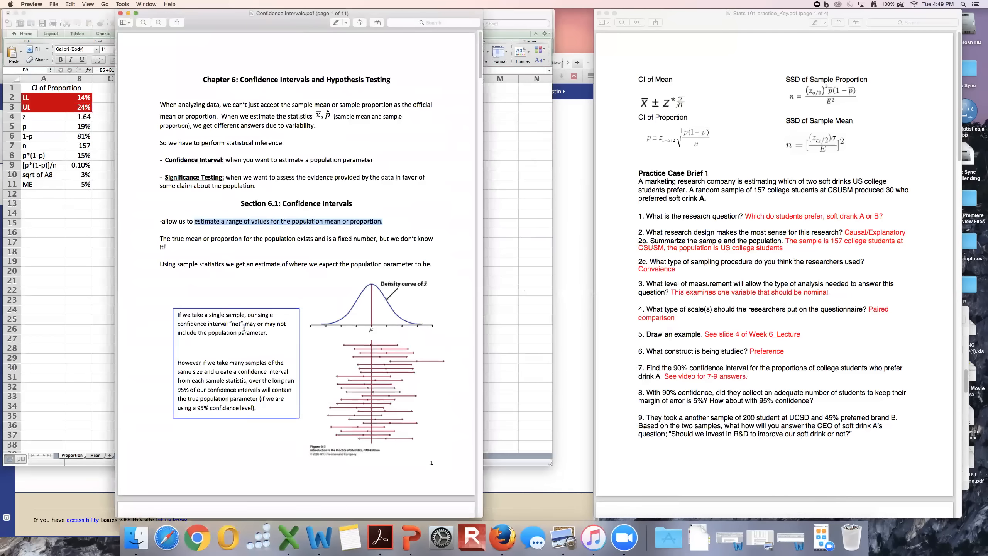
scroll(273, 345, "down", 3)
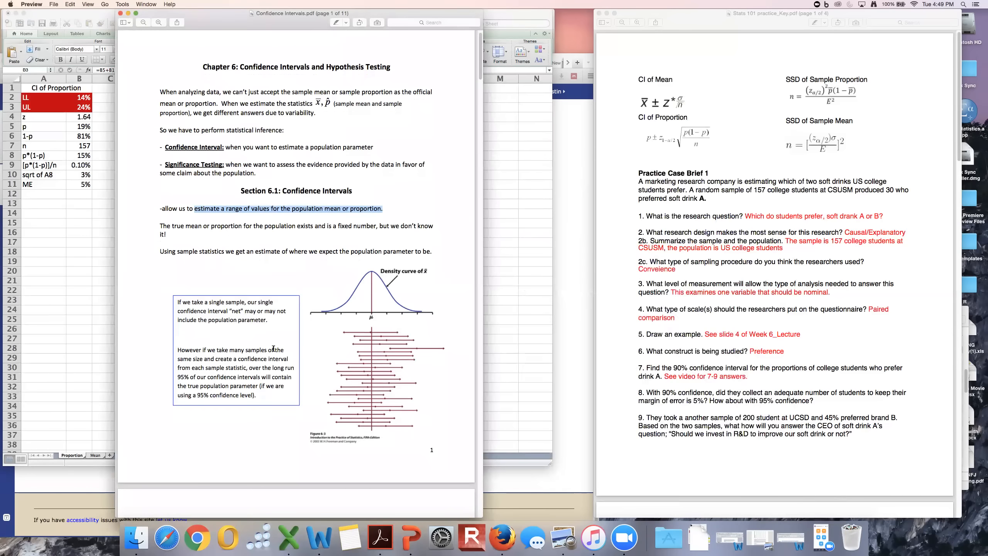
scroll(274, 349, "down", 10)
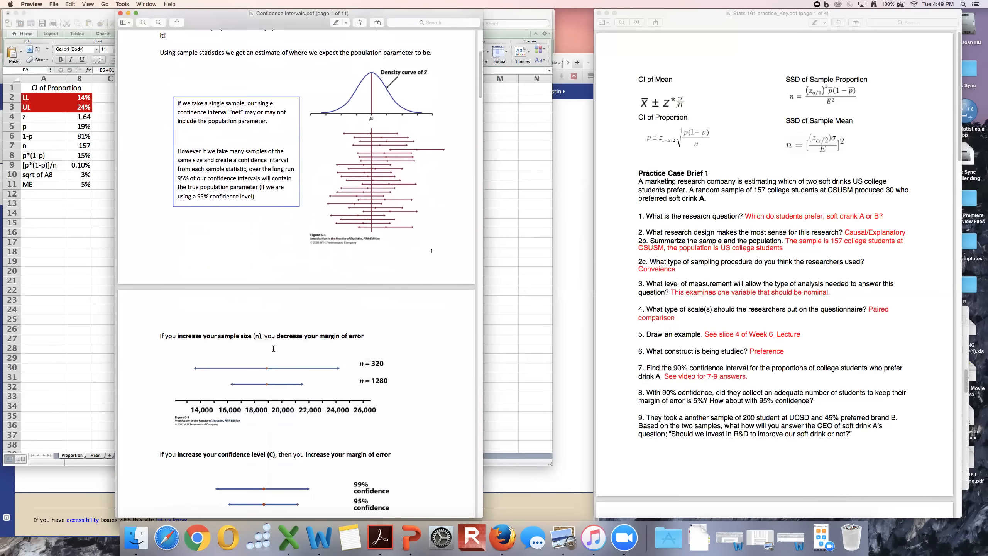
scroll(274, 348, "down", 20)
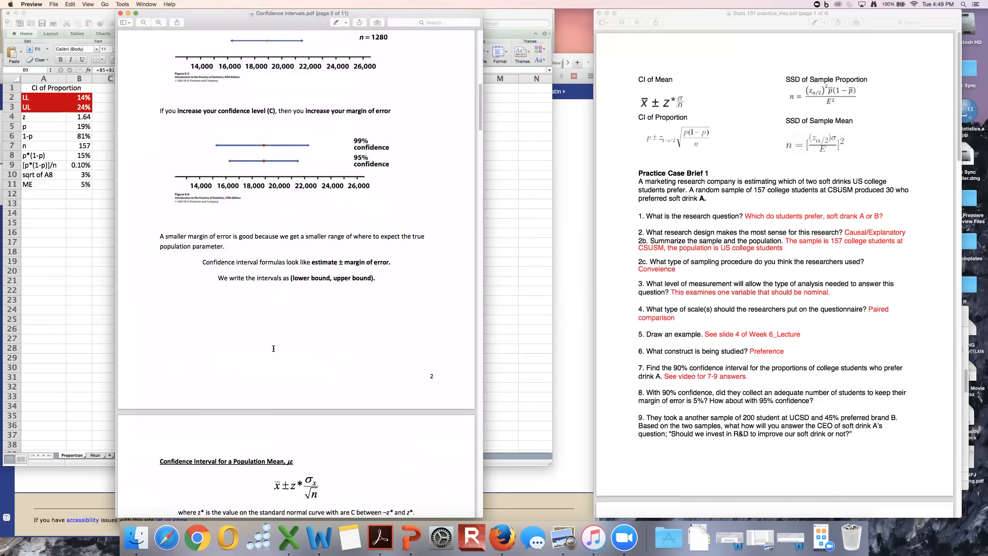
scroll(274, 349, "down", 12)
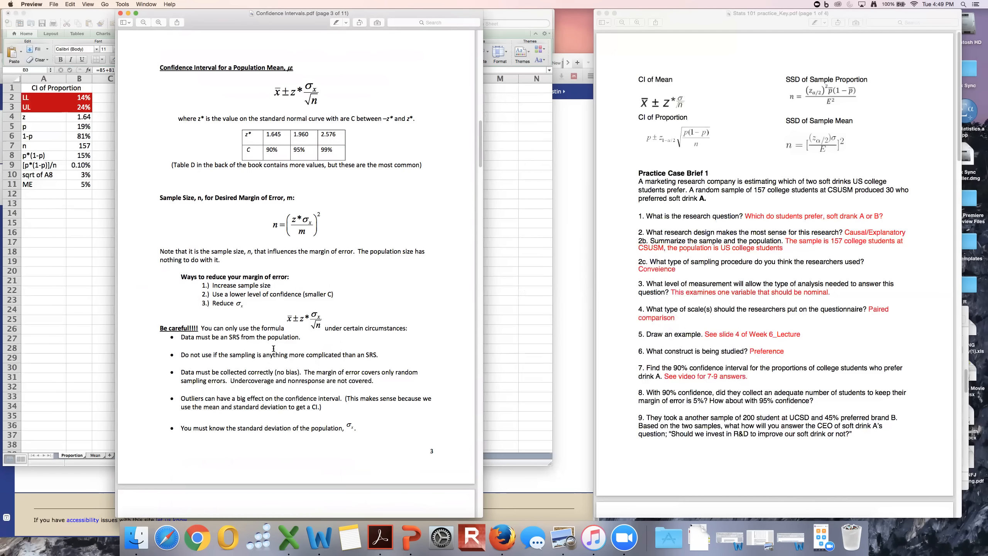
scroll(274, 349, "down", 20)
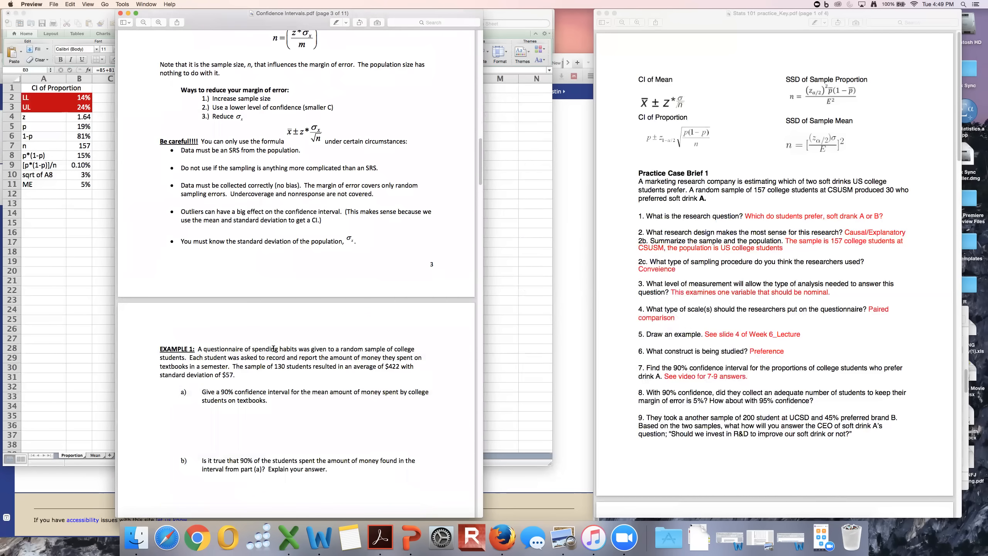
scroll(273, 349, "down", 20)
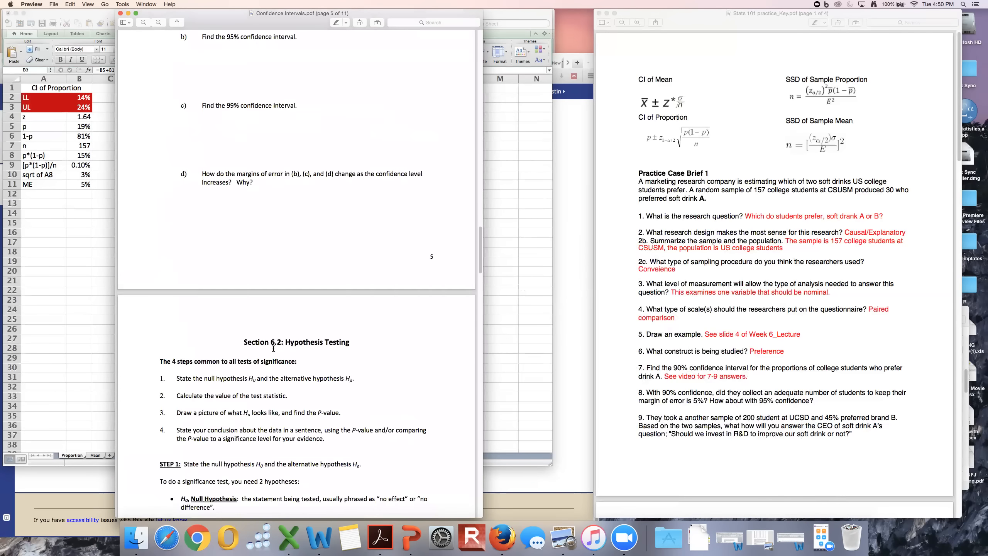
scroll(274, 349, "down", 20)
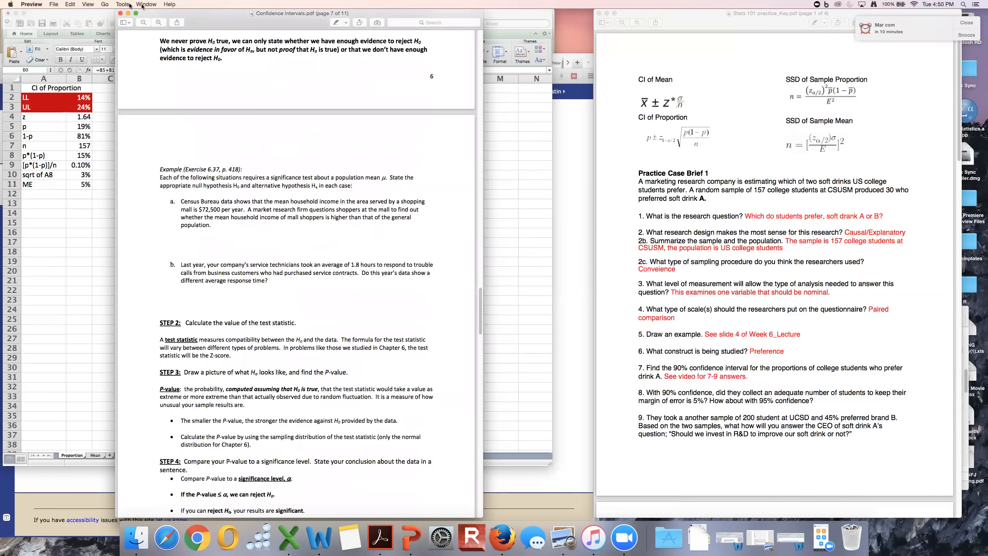
key("Home")
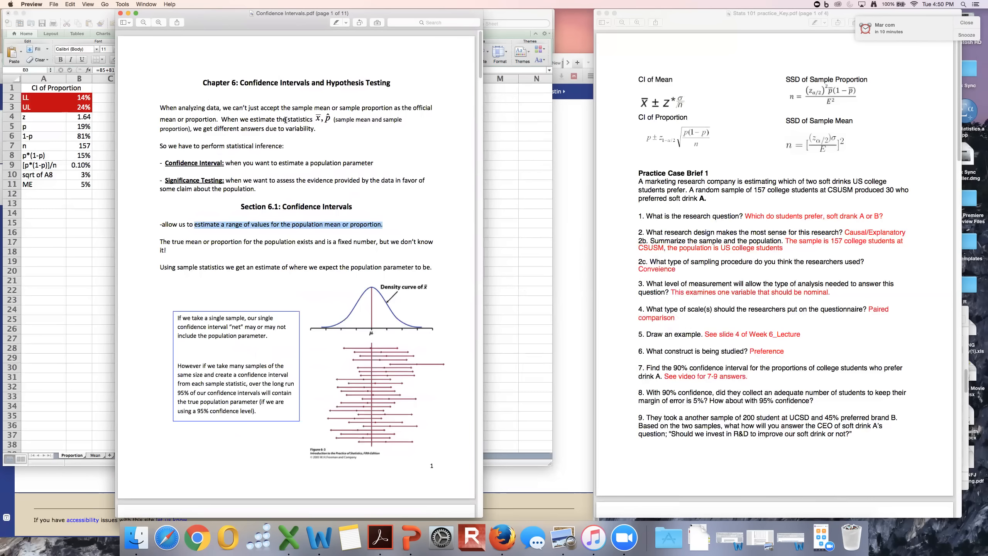
left_click(128, 13)
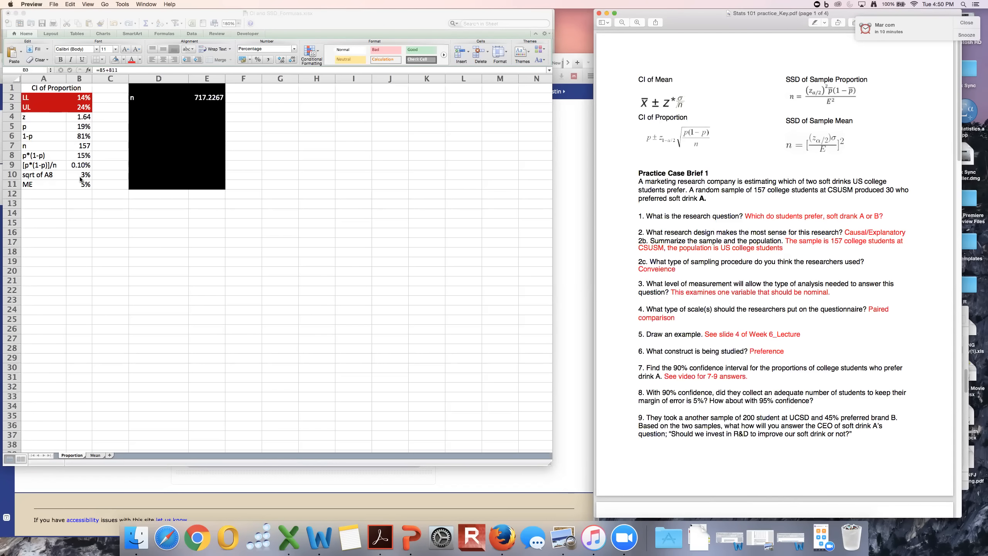
Review the UL result in B3 on the Proportion sheet and the remaining questions in the practice key.
left_click(84, 109)
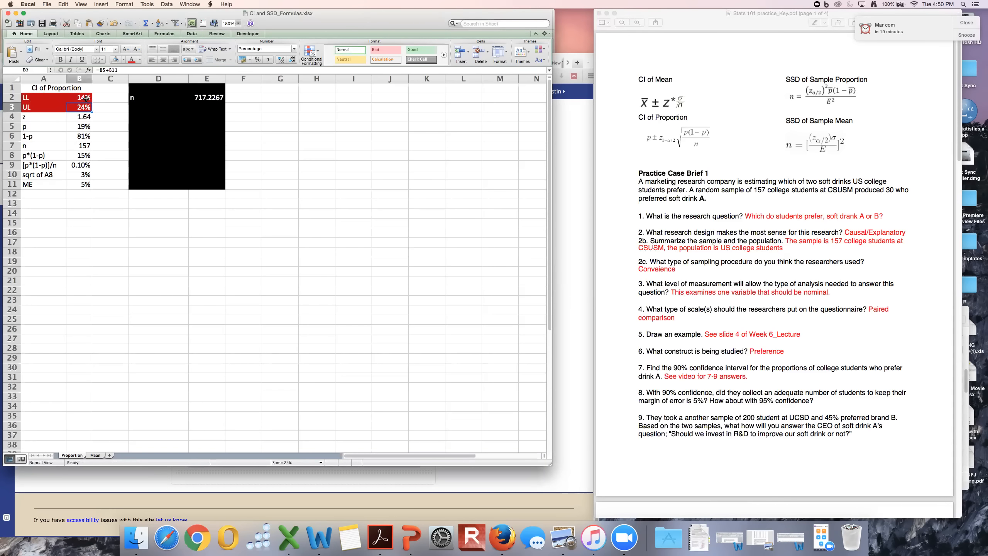
scroll(762, 421, "down", 1)
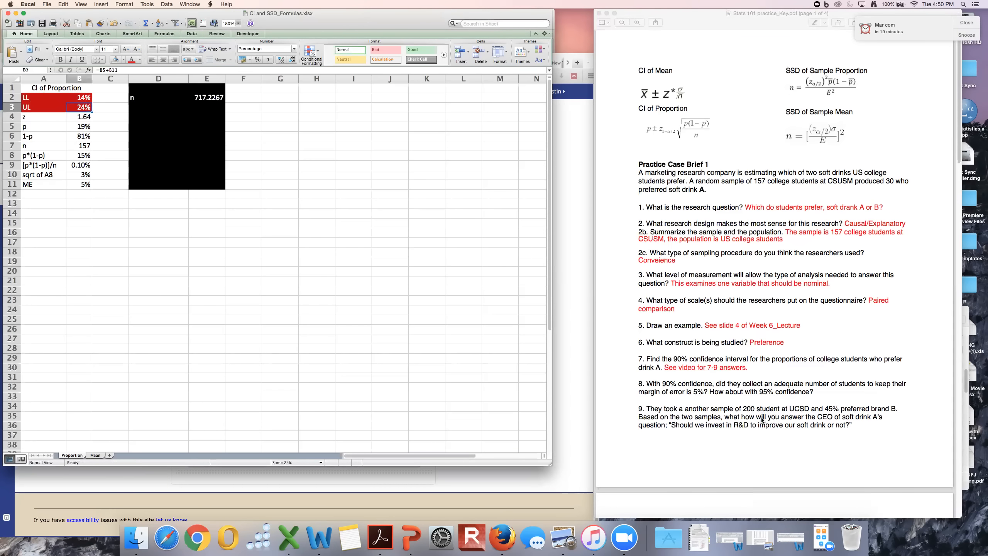
Remove the black fill covering the sample size block in D1:E11 on the Proportion sheet.
scroll(762, 420, "down", 5)
scroll(658, 325, "down", 1)
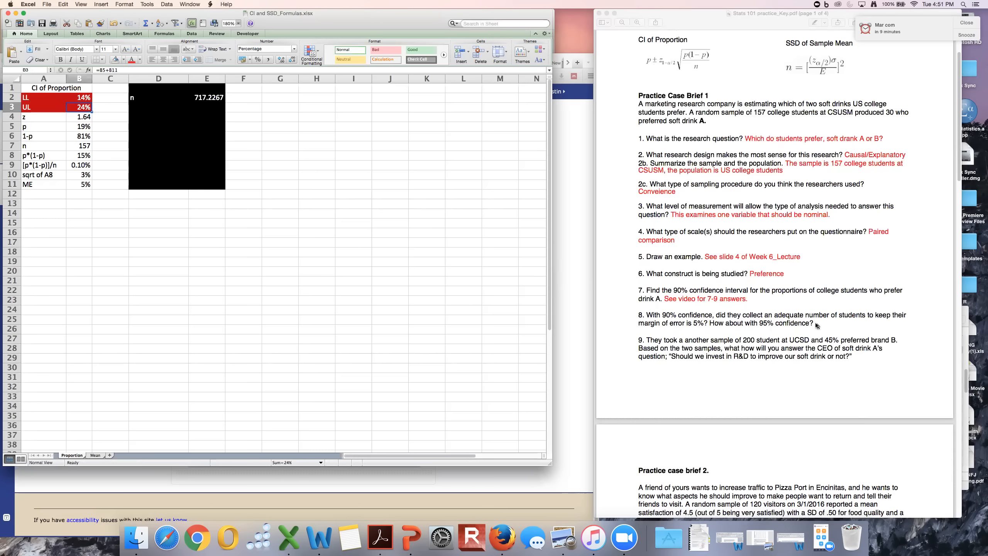
left_click(338, 214)
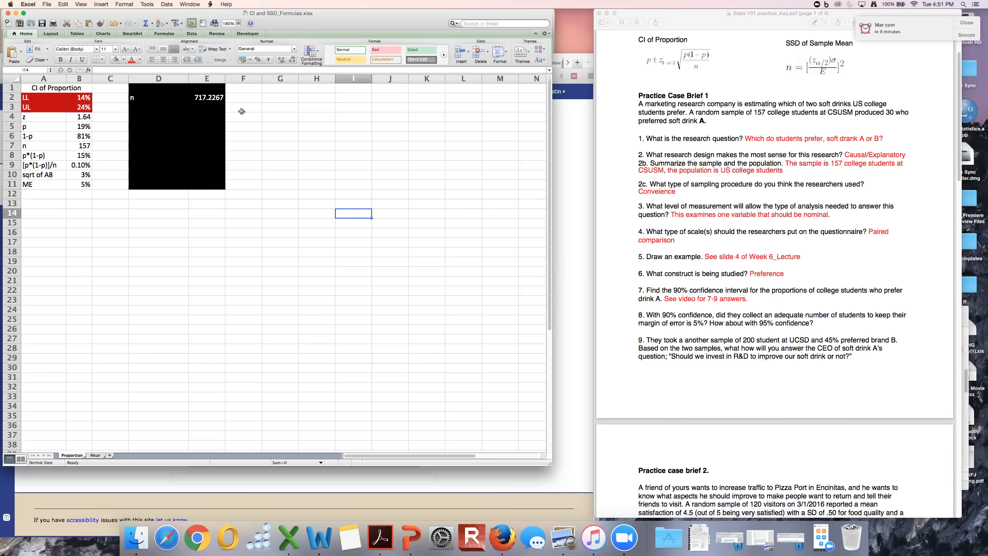
left_click(148, 88)
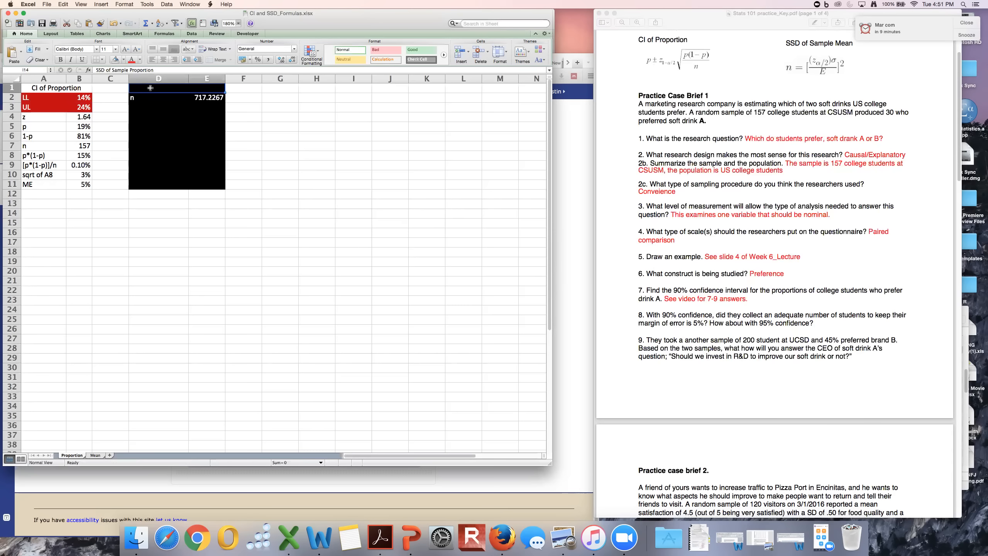
left_click_drag(150, 88, 217, 187)
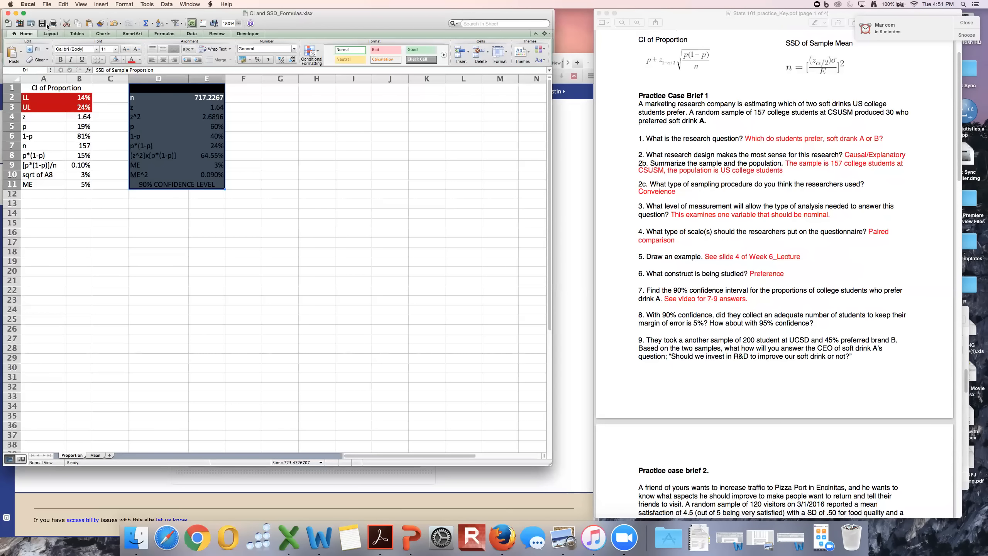
left_click(116, 63)
Fill the n result row D2:E2 of the sample size block with standard red.
left_click(164, 99)
left_click_drag(180, 100, 210, 99)
left_click(125, 59)
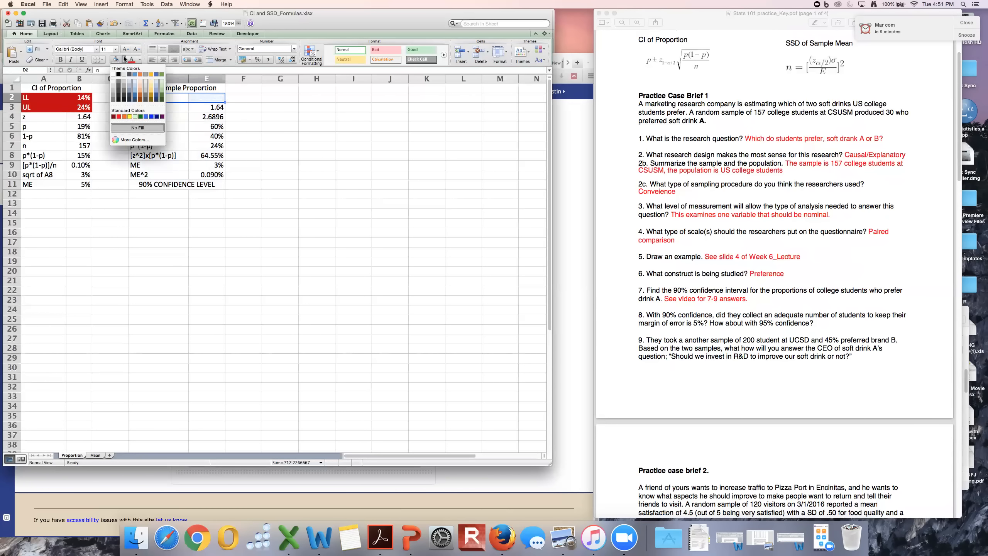
left_click(118, 116)
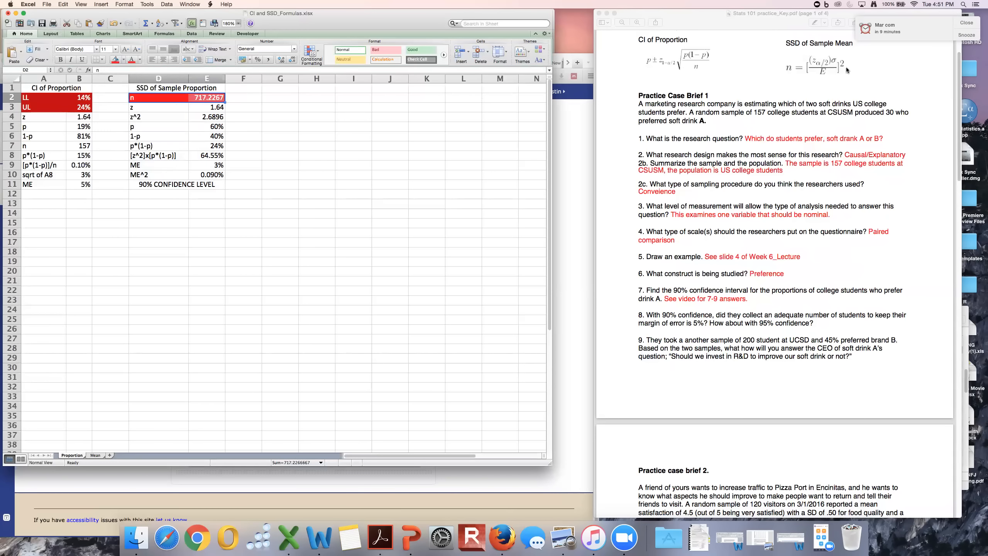
Check z in the SSD of Sample Proportion block and set p in E5 to 19%.
scroll(825, 59, "up", 3)
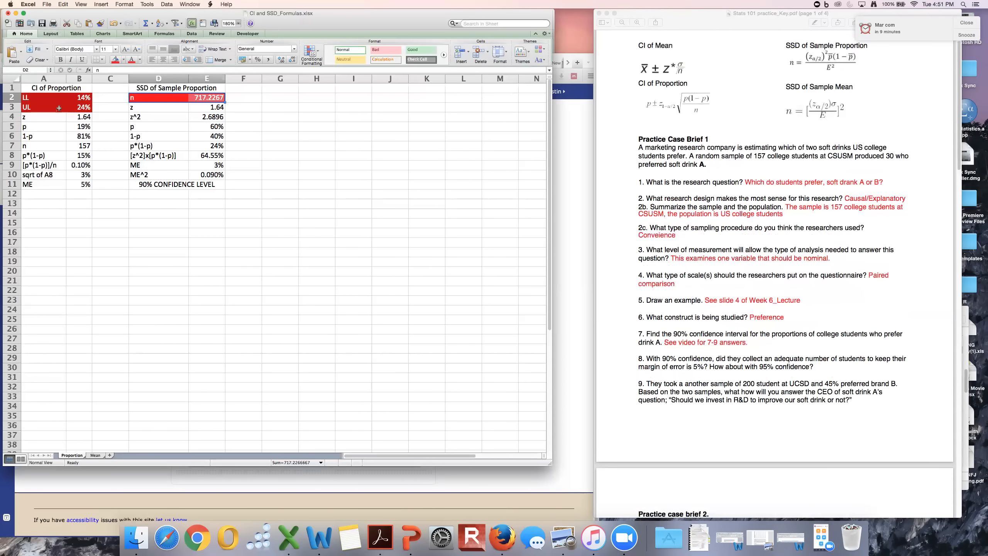
left_click(133, 109)
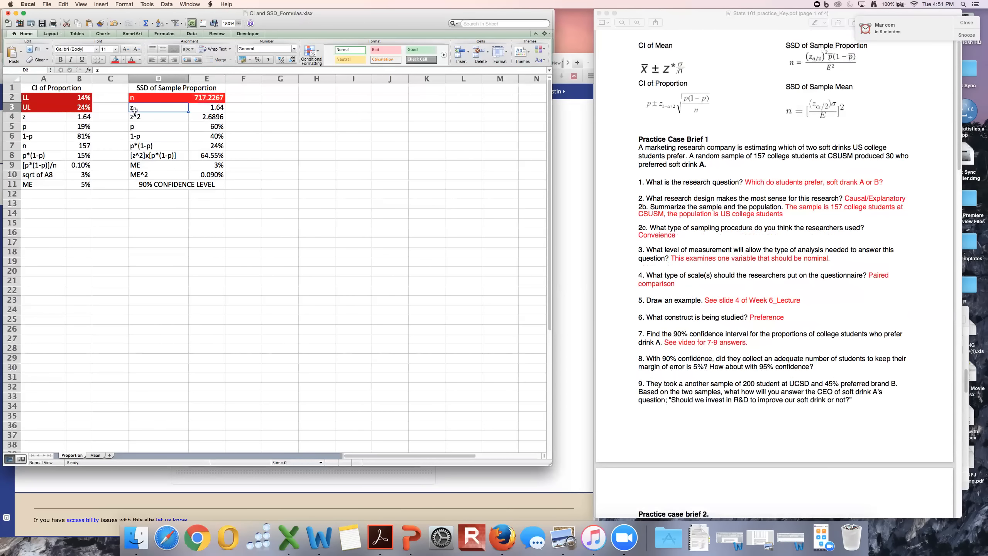
left_click(203, 109)
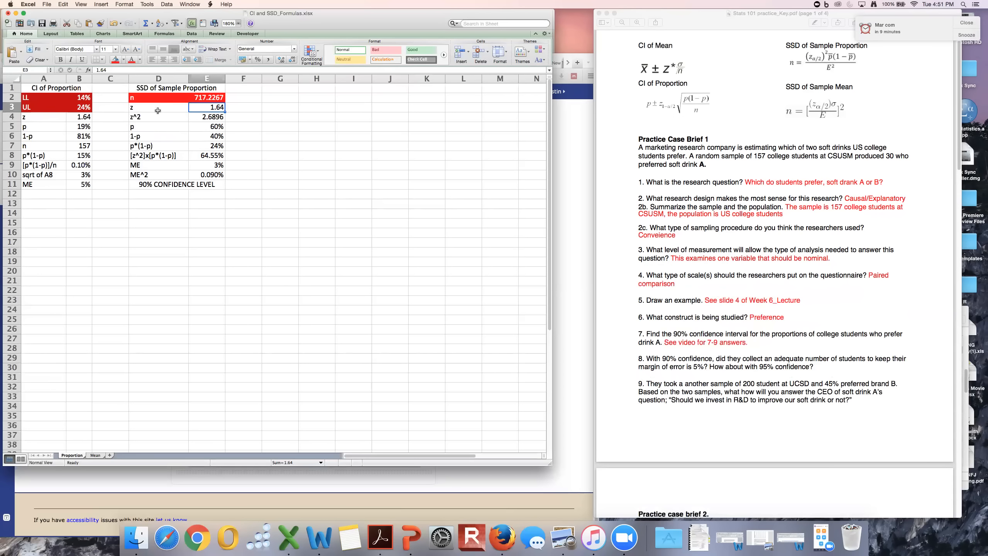
left_click(213, 127)
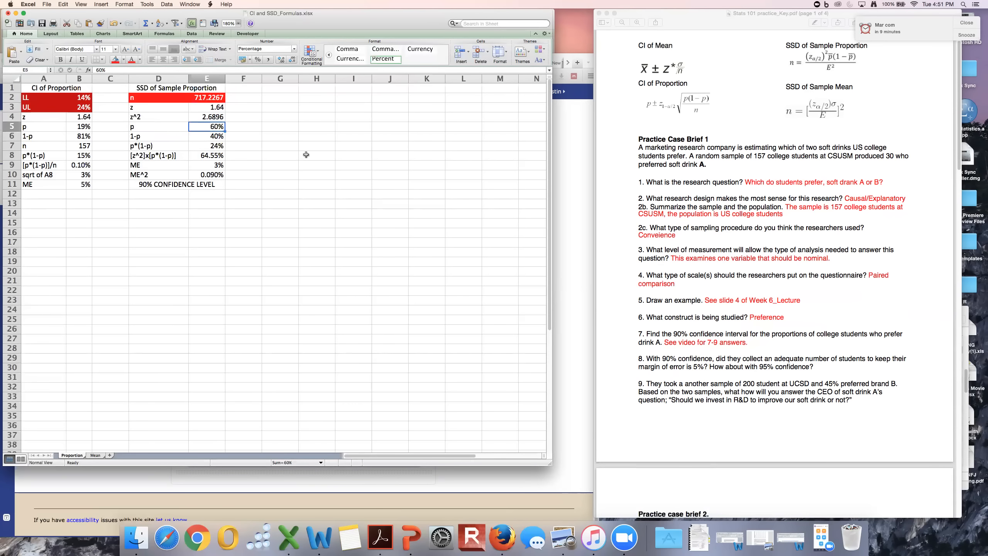
type("19")
key("Return")
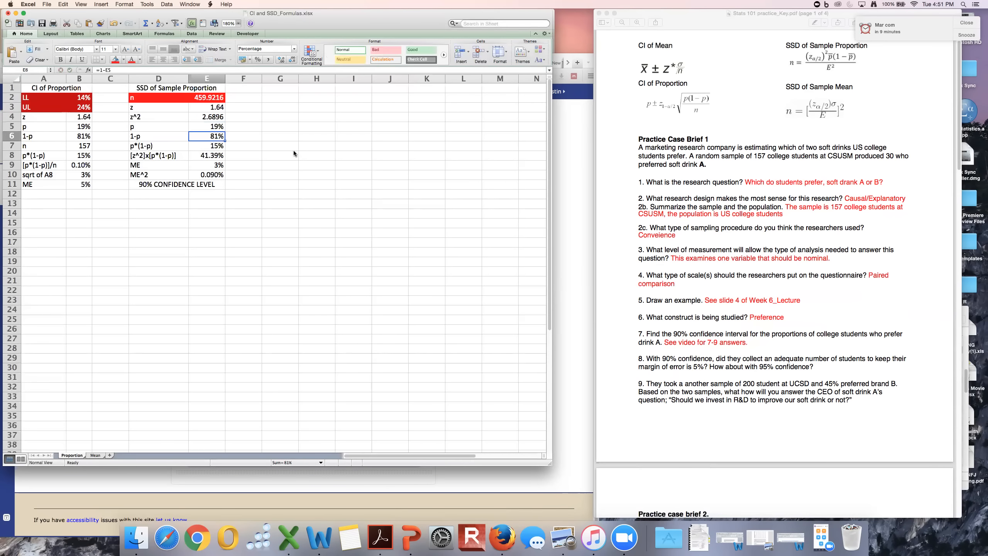
Set the margin of error in E9 to 5%, as question 8 of the practice key specifies.
key("Return")
key("Return")
key("Return")
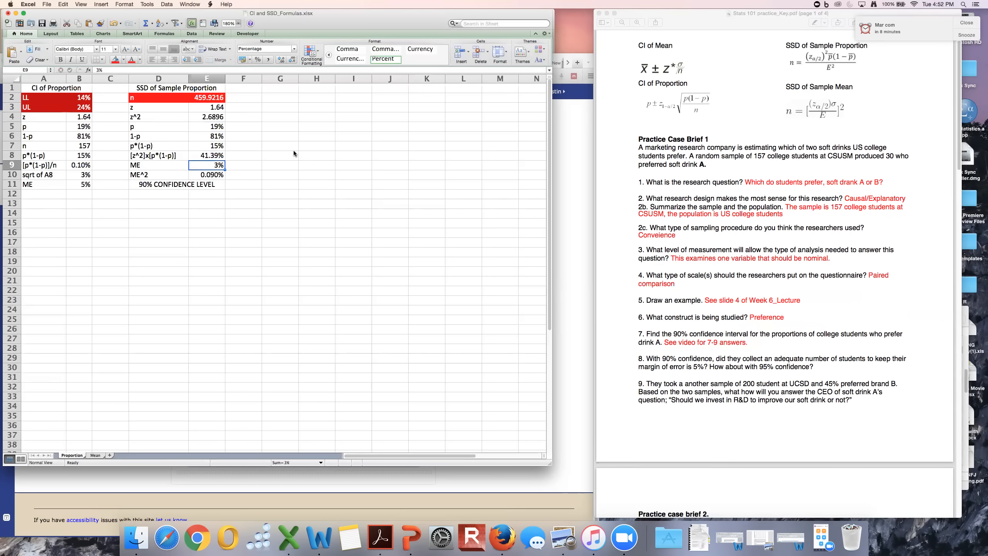
type("5")
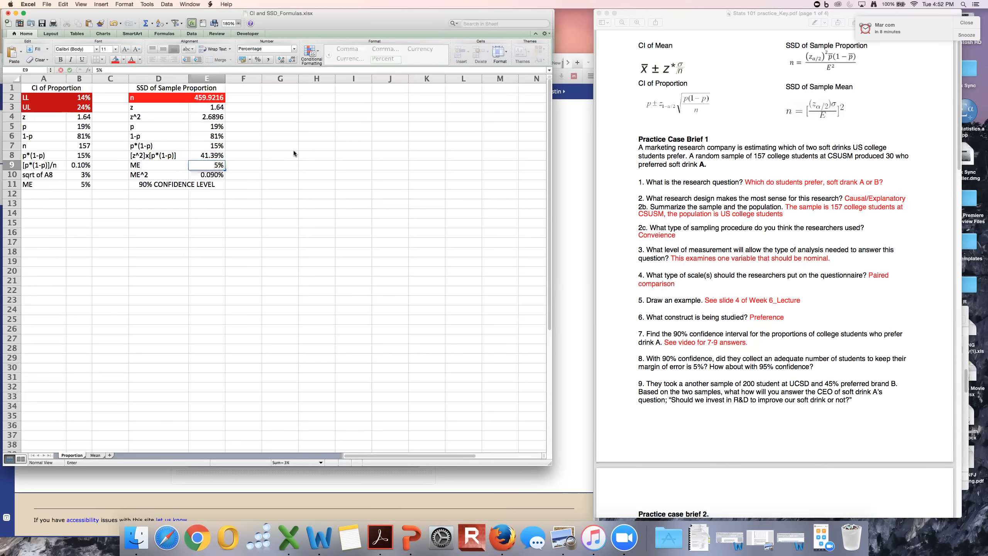
key("Tab")
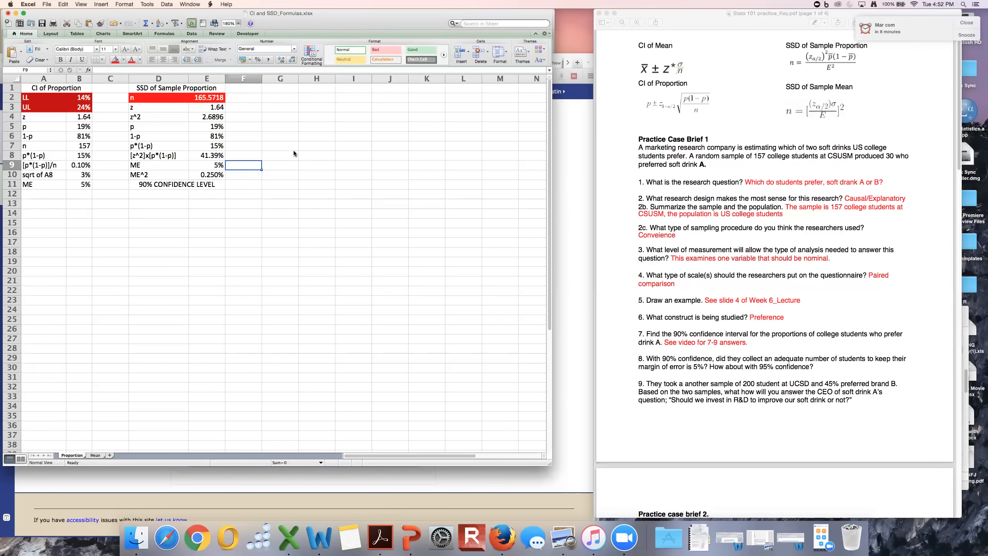
Examine the formulas behind ME^2 in E10, [z^2]x[p*(1-p)] in E8 and the sample size n in E2.
key("Left")
key("Down")
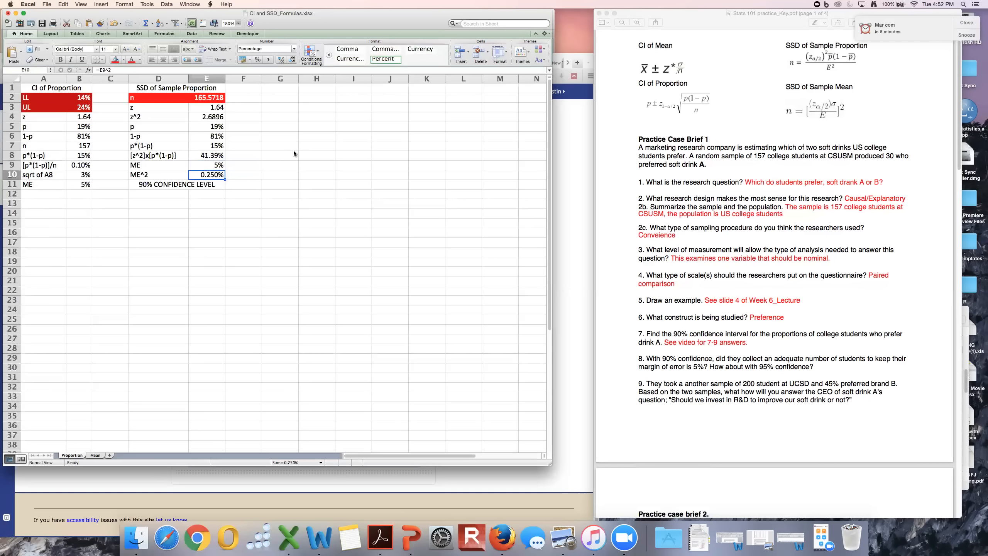
key("Up")
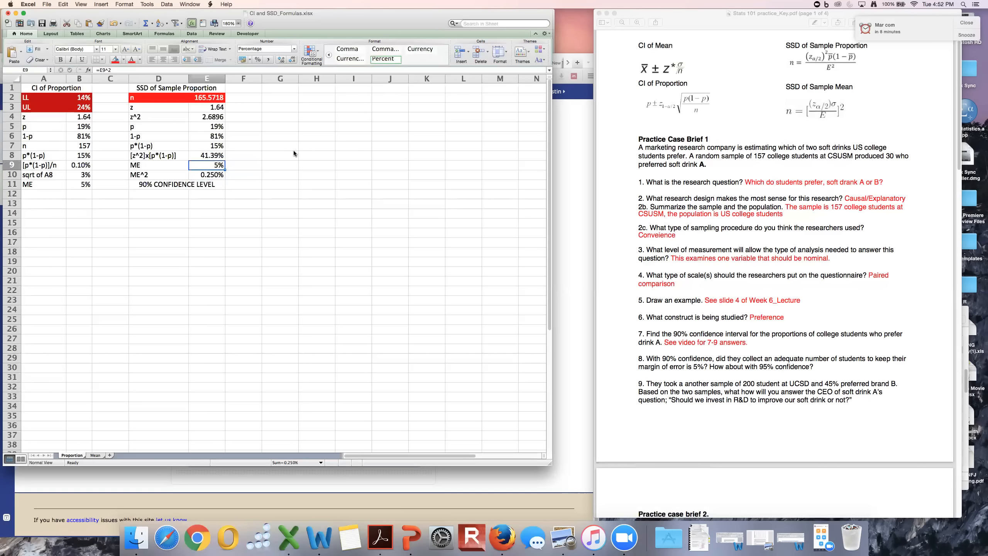
key("Down")
key("Up")
key("Up")
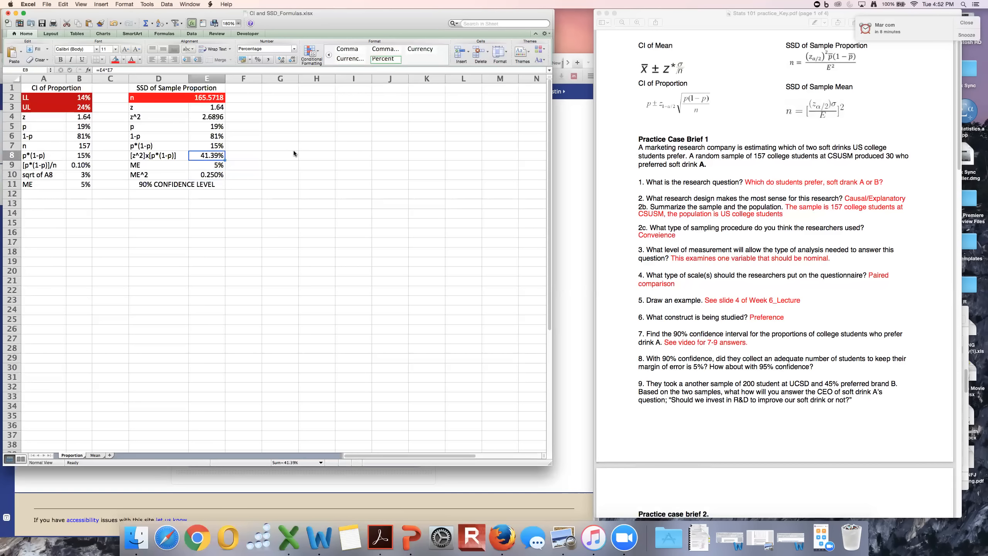
left_click(201, 97)
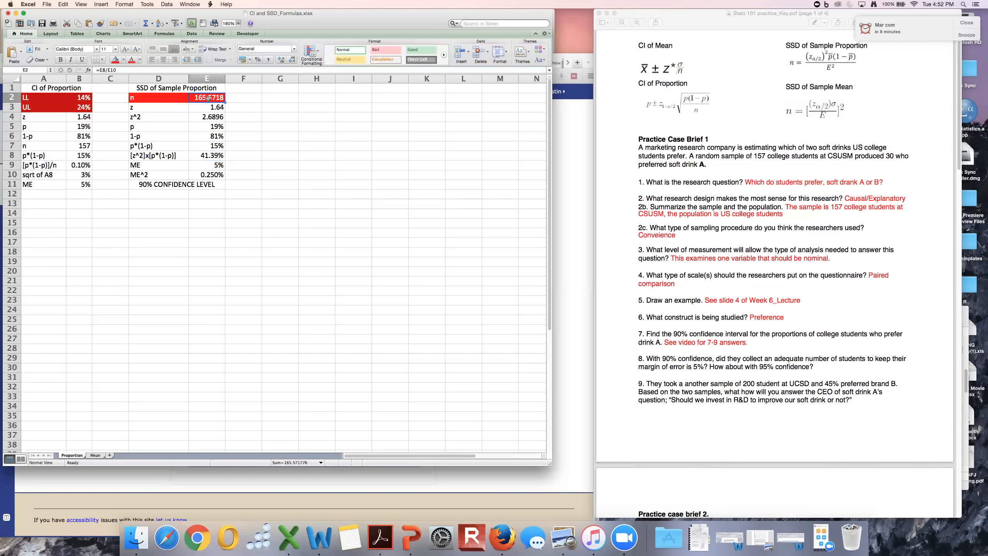
double_click(208, 98)
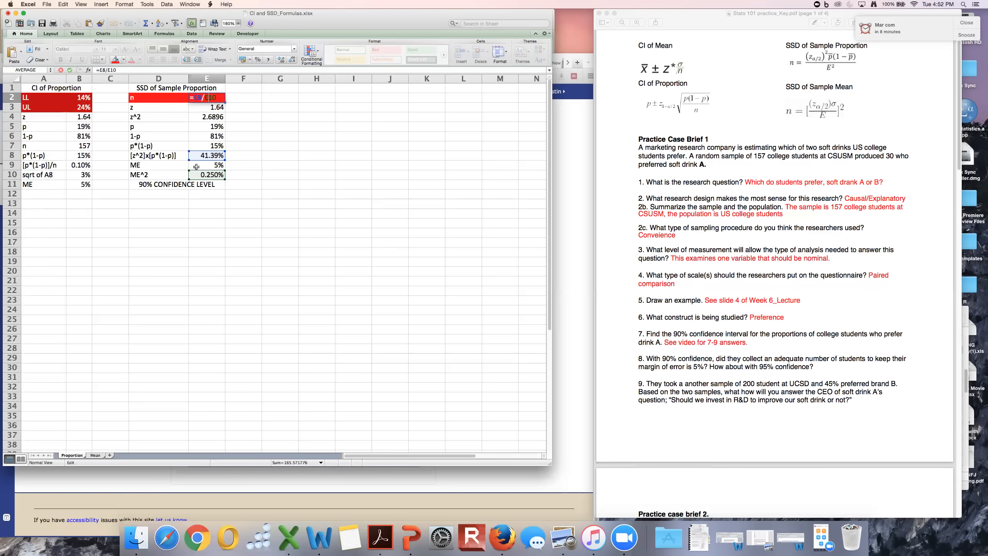
key("Return")
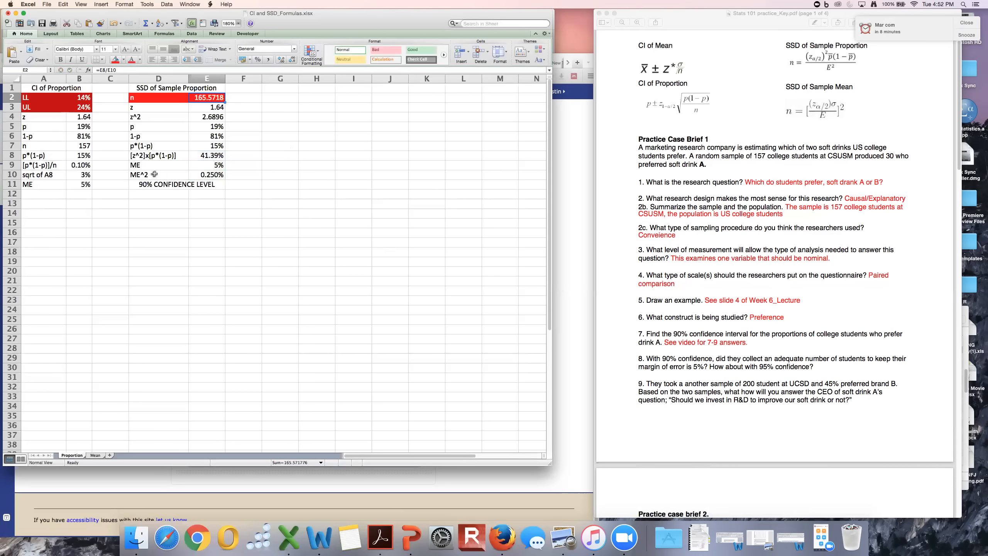
Relabel D10 as E^2 and D9 as E to match the practice key's sample size formula.
left_click(136, 175)
double_click(136, 176)
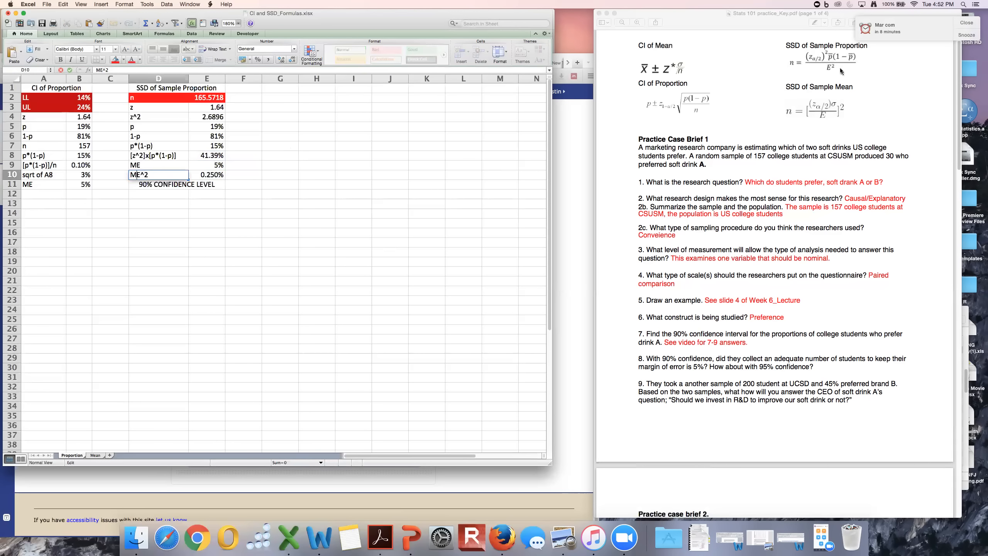
key("BackSpace")
left_click(137, 165)
type("E")
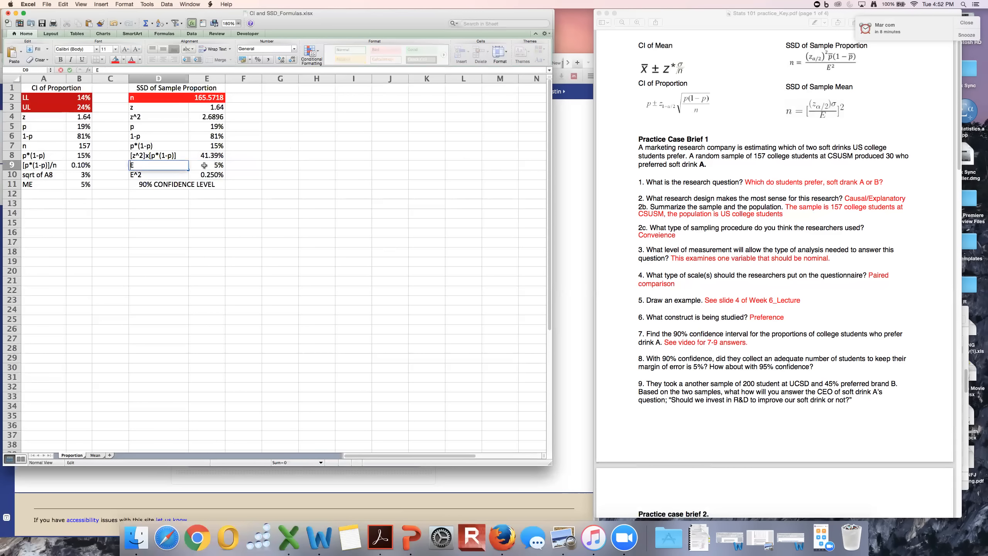
left_click(299, 186)
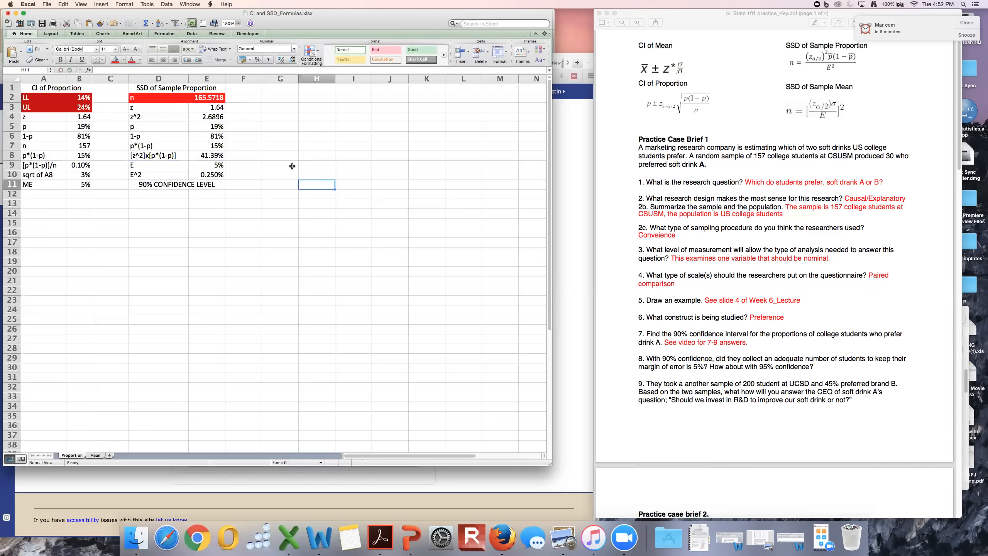
Review n and z in E2 and E3, switch to Firefox and search the web for "z 90% cl" in a new tab.
left_click(216, 99)
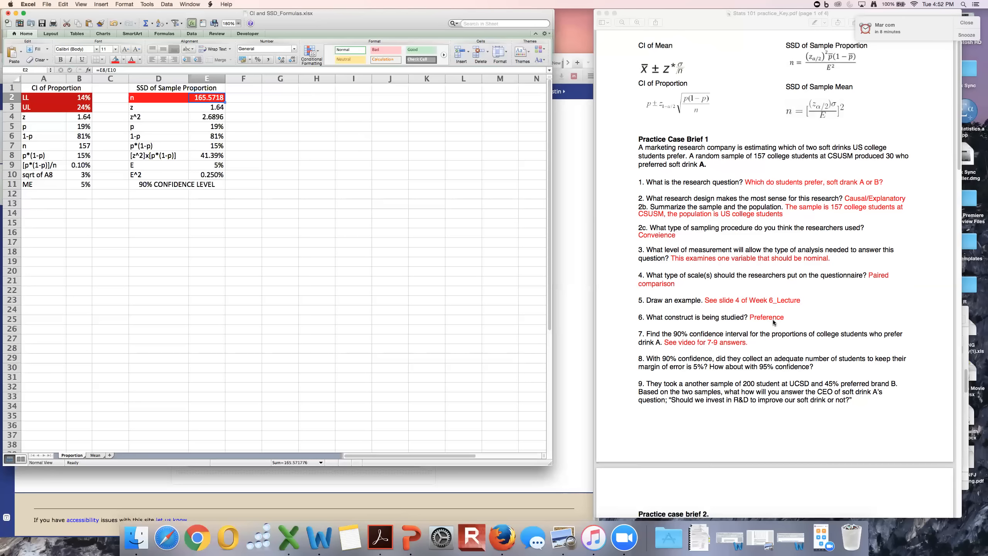
key("Down")
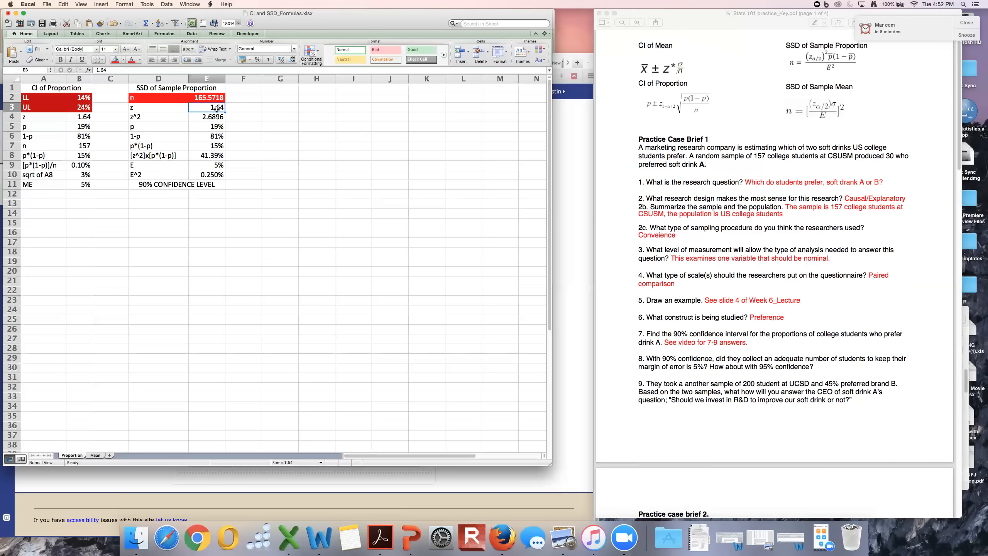
left_click(502, 537)
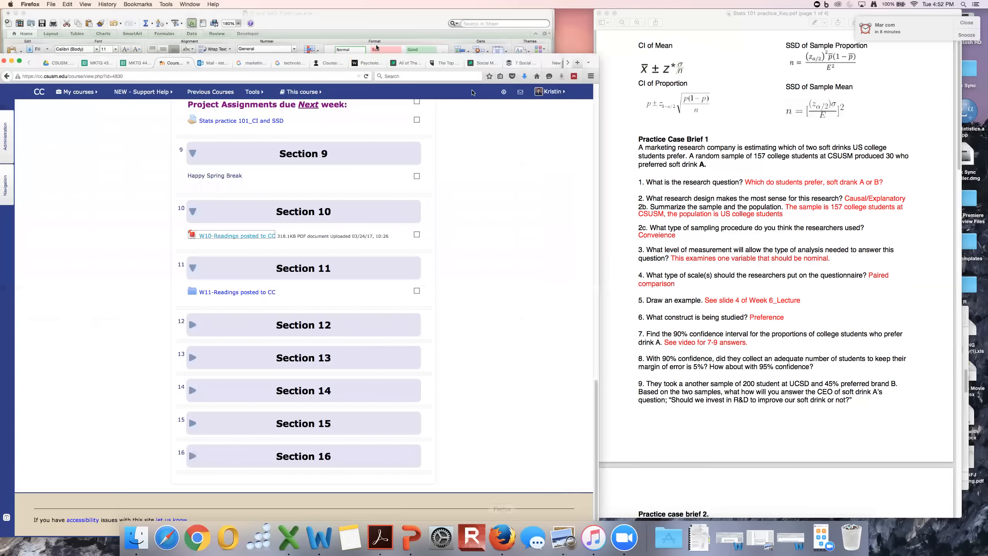
left_click(578, 63)
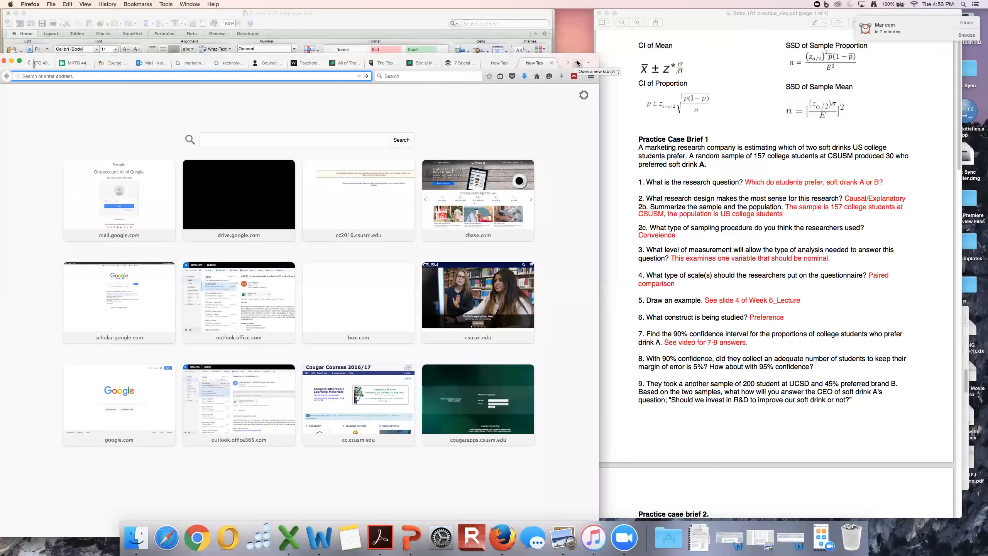
type("z 90%")
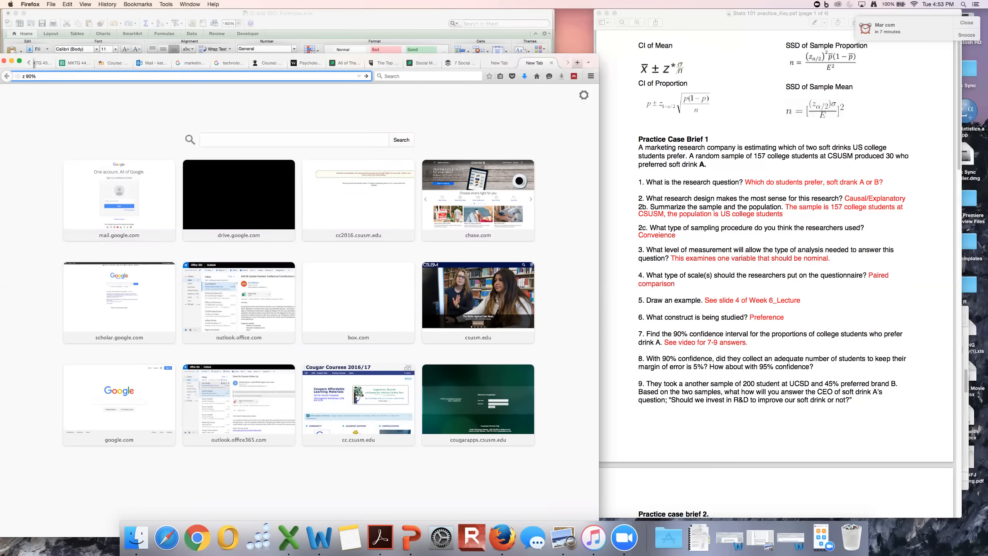
type(" cl")
key("Return")
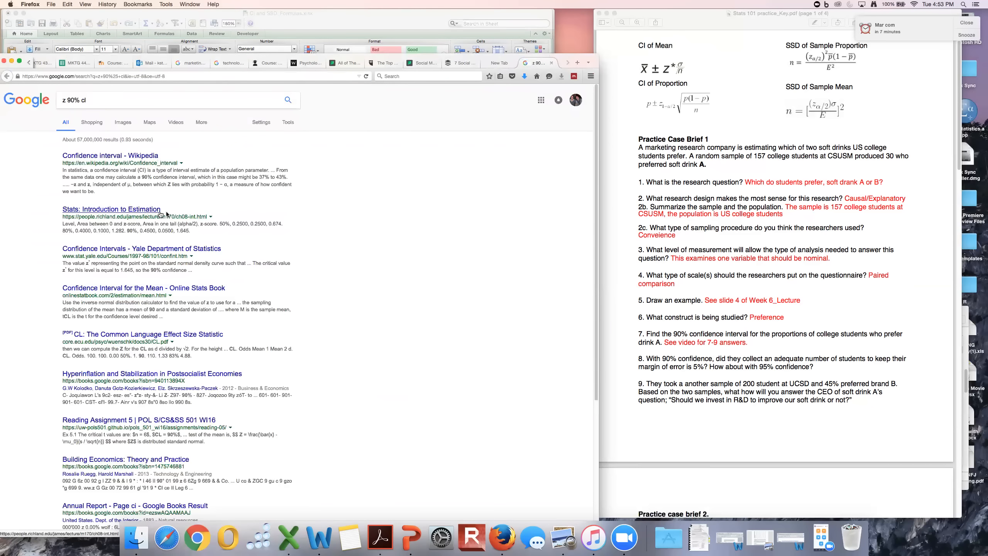
Look through the search results for z values by confidence level and change the search to "z 90% clevel".
scroll(171, 214, "down", 1)
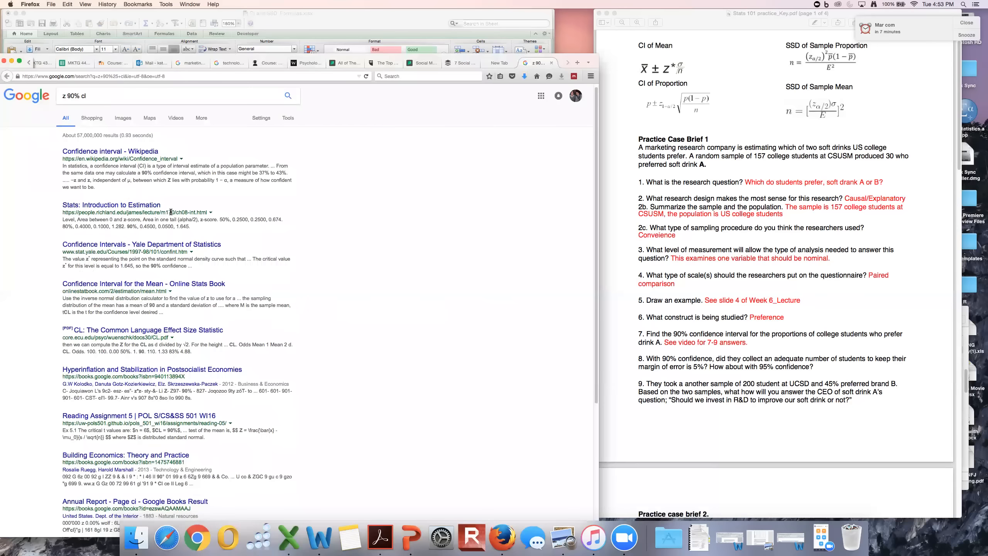
scroll(171, 211, "down", 1)
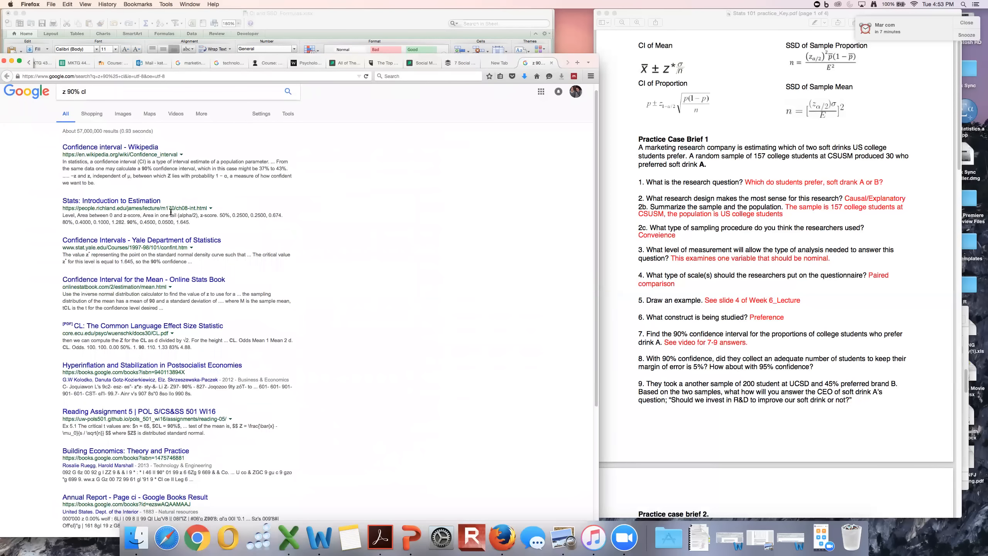
scroll(171, 212, "down", 5)
scroll(171, 214, "down", 17)
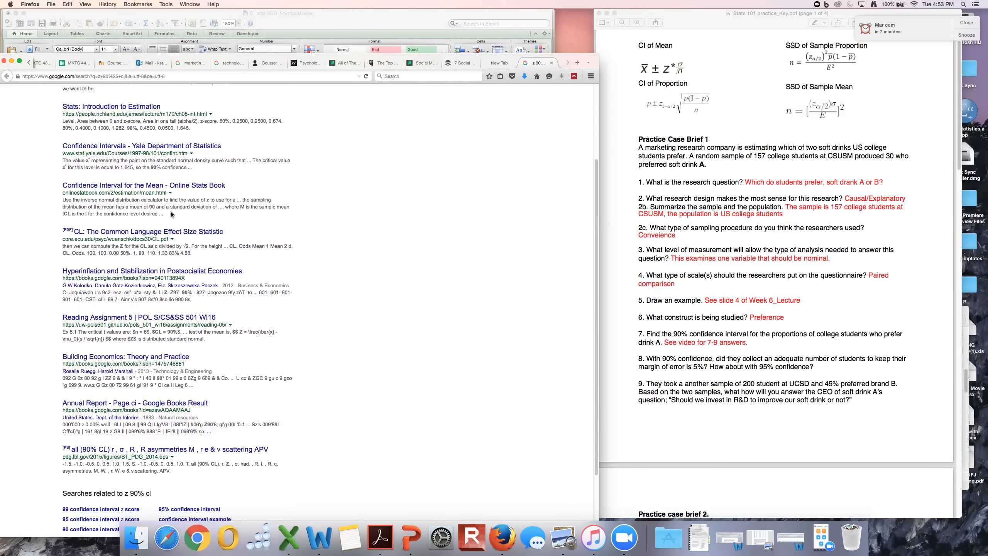
scroll(171, 214, "up", 20)
left_click(99, 94)
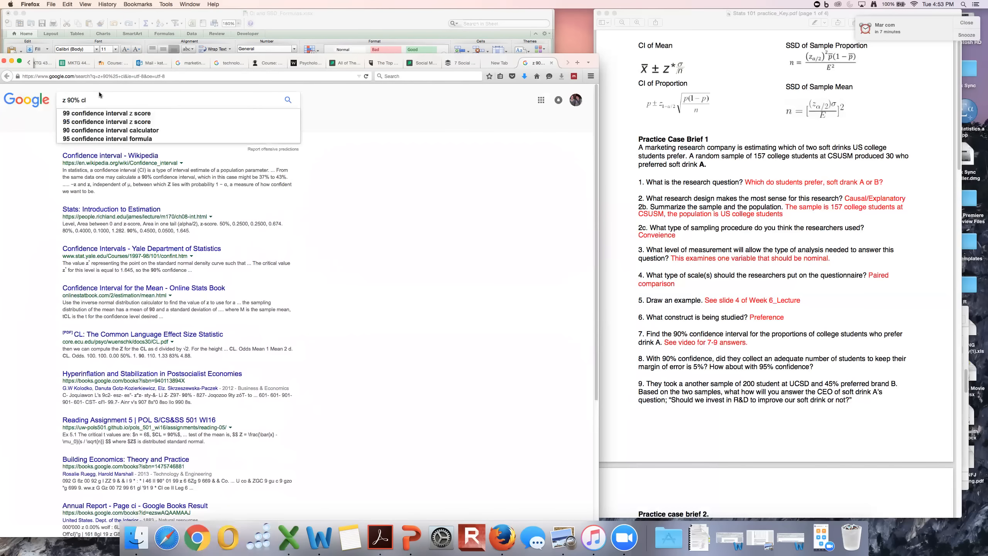
type("evel")
key("Return")
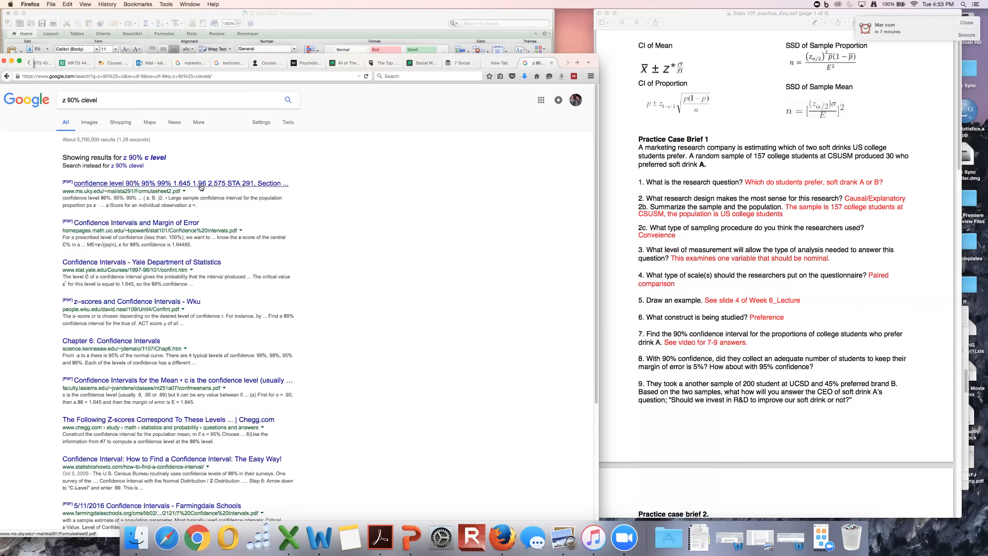
Switch back to Excel and set z in E3 of the sample size calculation to 1.96 for 95% confidence.
left_click(157, 19)
left_click(214, 106)
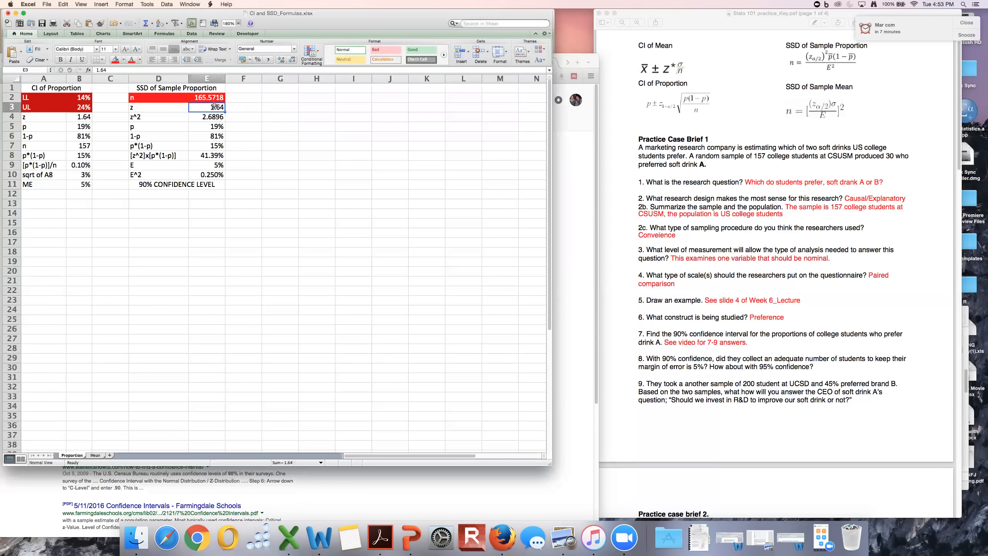
type("1.96")
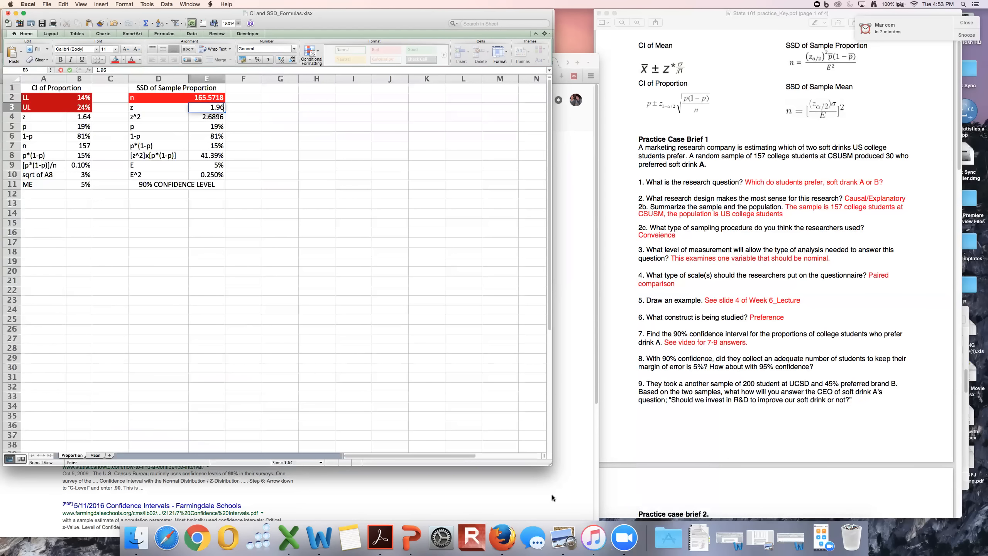
left_click(670, 443)
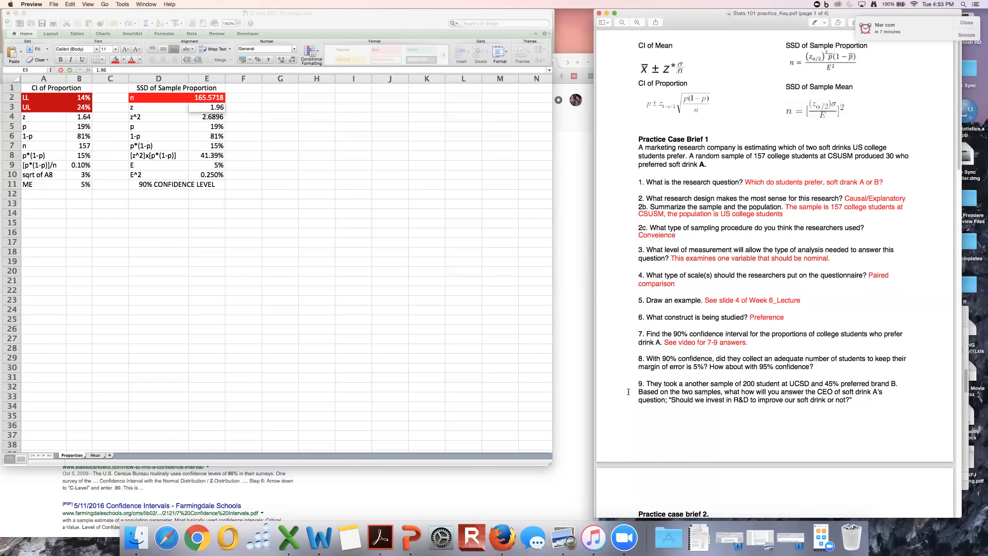
double_click(653, 382)
left_click_drag(685, 18, 688, 35)
left_click_drag(685, 81, 685, 23)
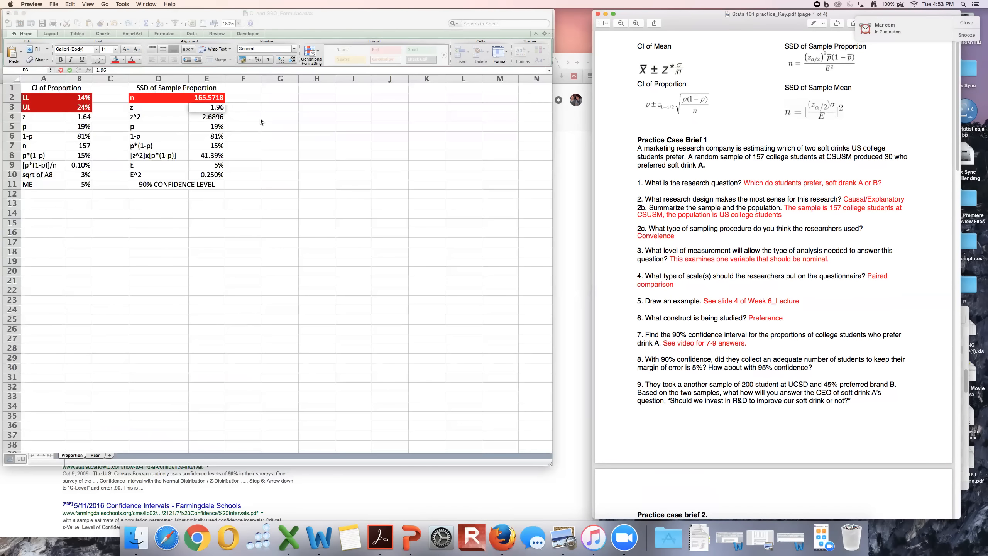
left_click(233, 111)
left_click(239, 112)
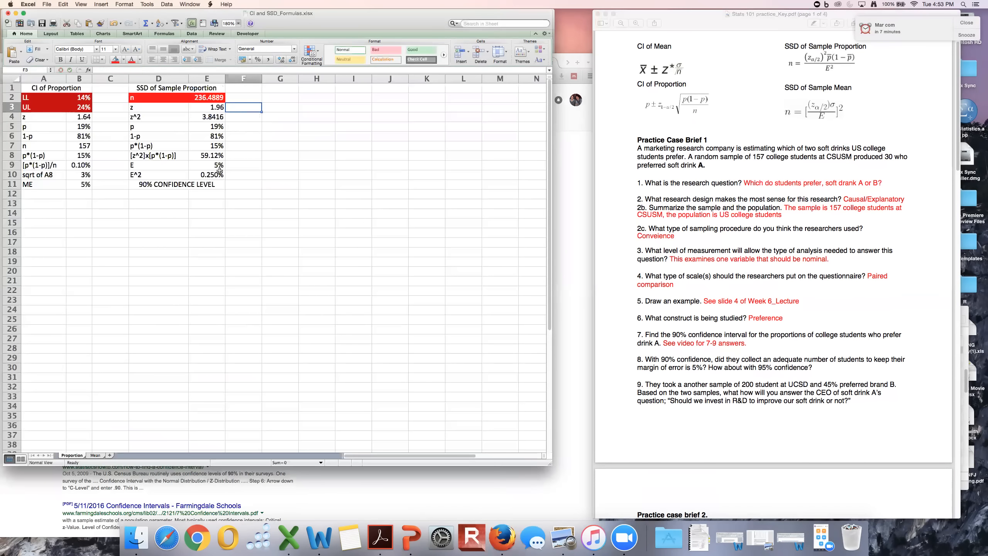
Review the sample size n in E2, and read question 9 of Practice Case Brief 1 about the second sample in the practice key.
left_click(203, 97)
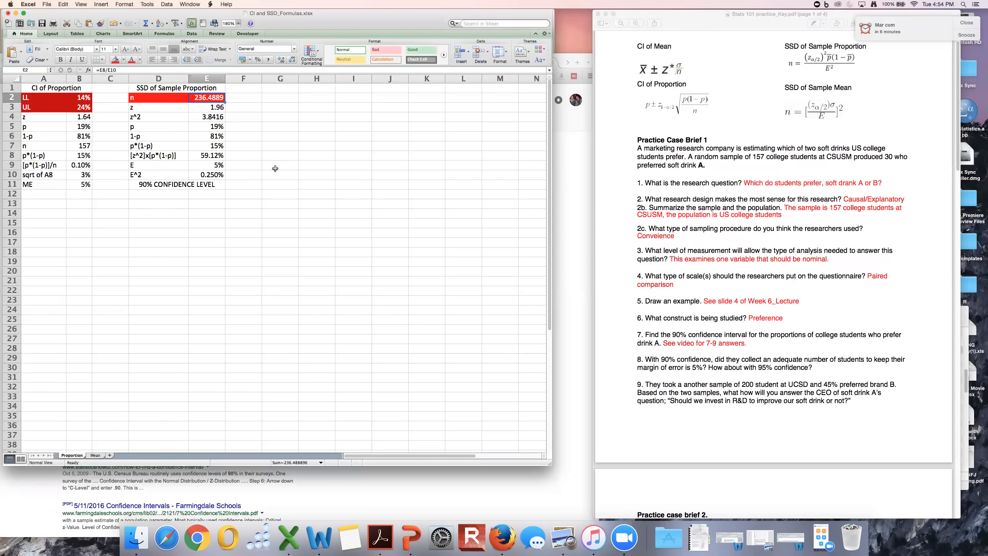
scroll(693, 400, "down", 3)
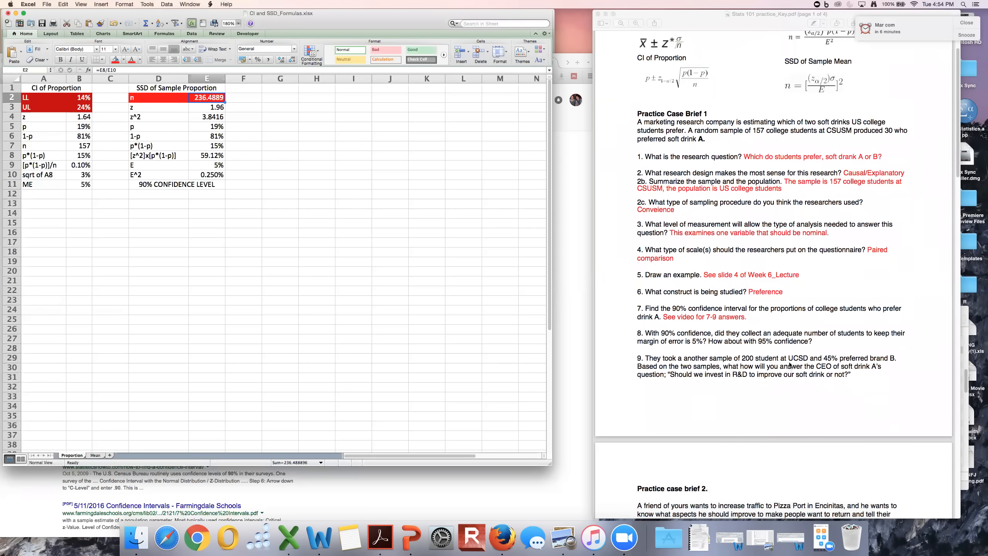
scroll(790, 365, "down", 3)
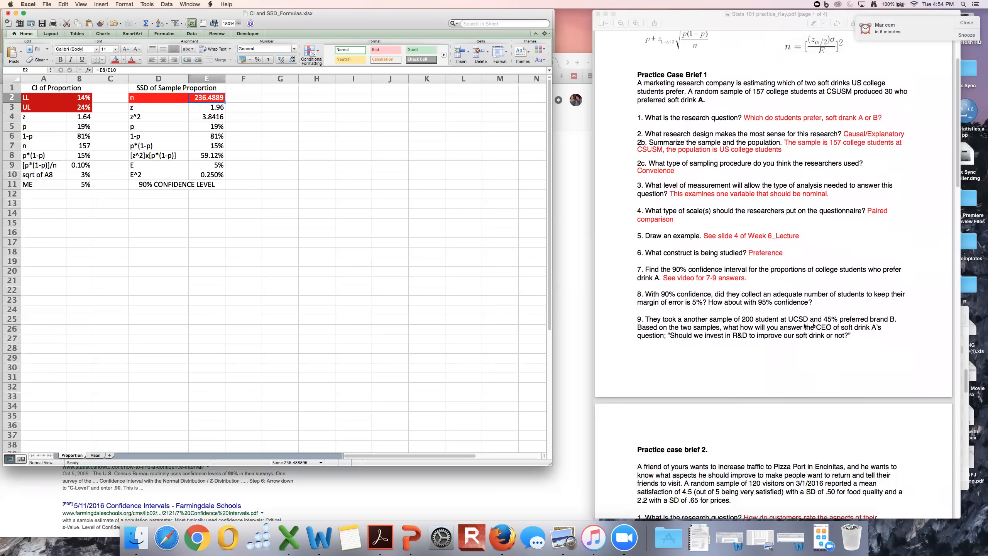
scroll(707, 335, "down", 1)
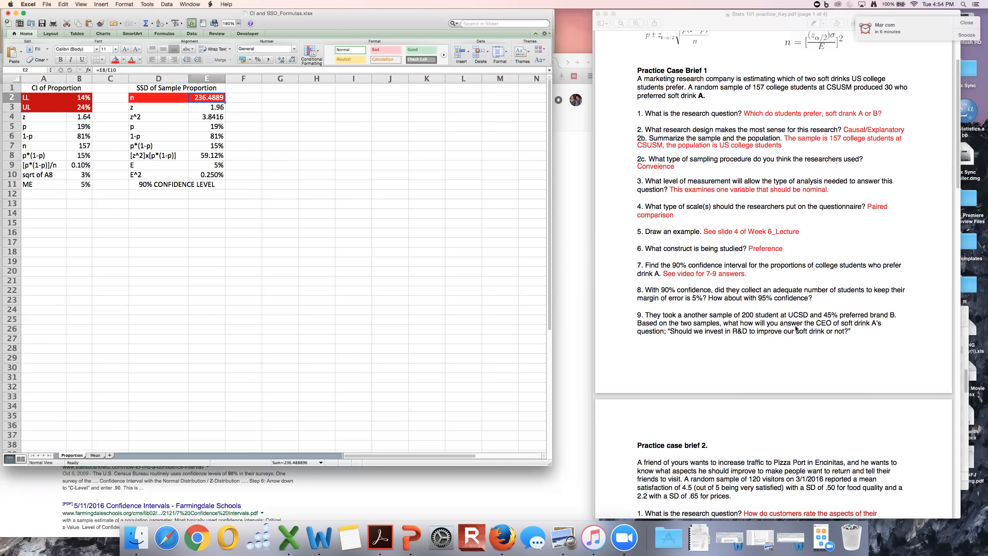
scroll(761, 356, "down", 1)
scroll(760, 355, "down", 1)
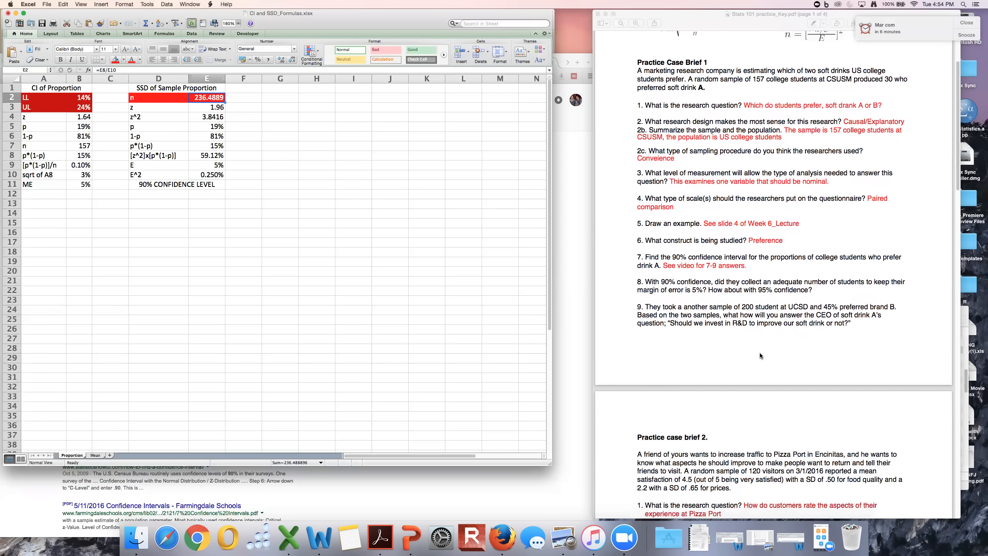
scroll(760, 356, "down", 1)
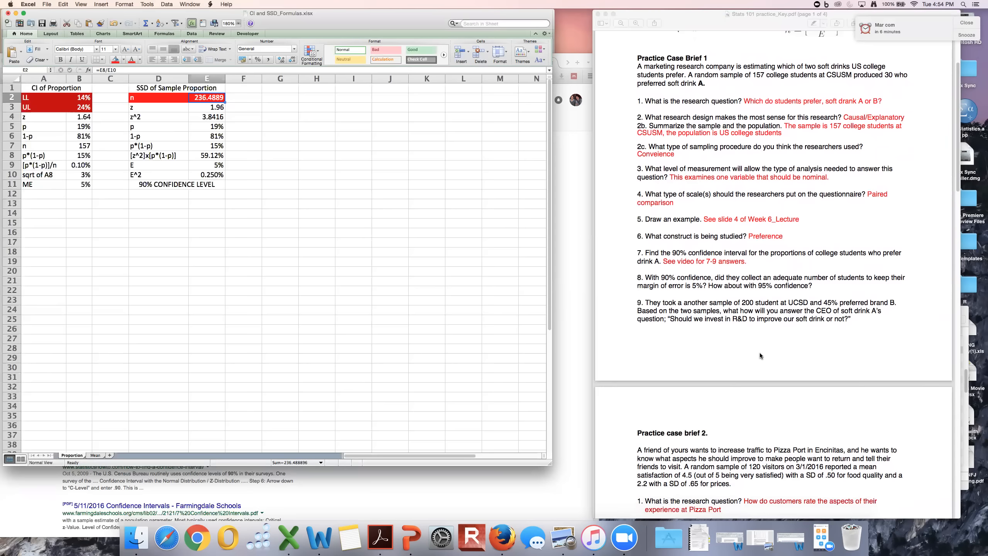
scroll(760, 355, "up", 1)
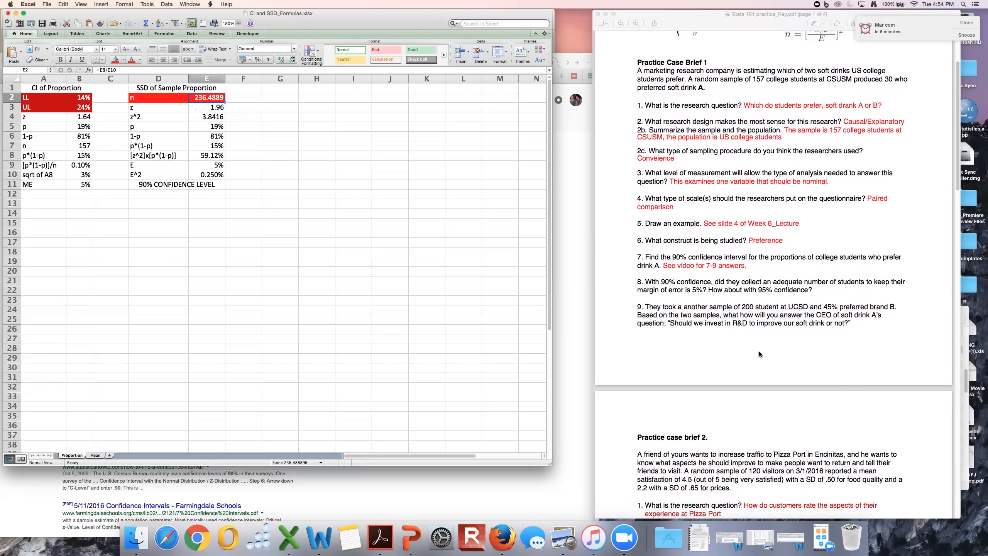